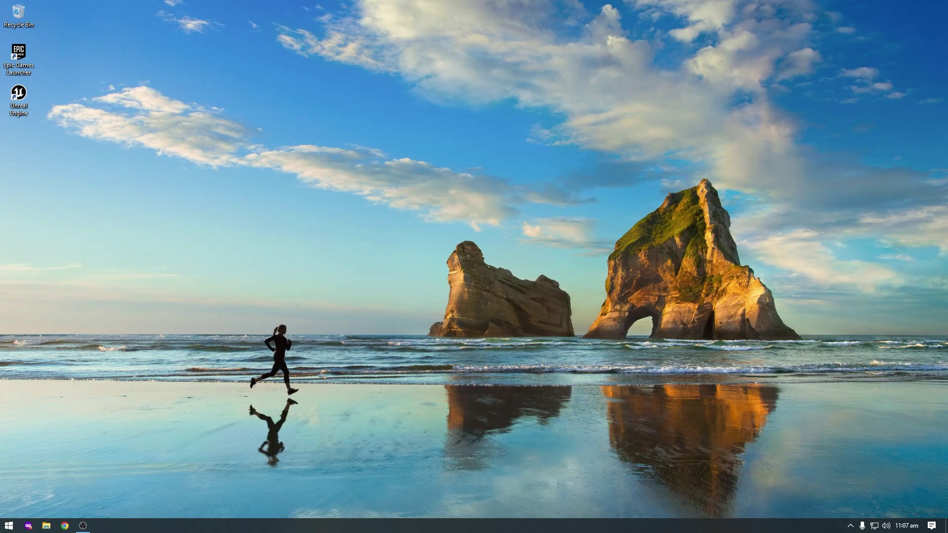
Step: Open Unreal Engine from the desktop shortcut's context menu
right_click(21, 102)
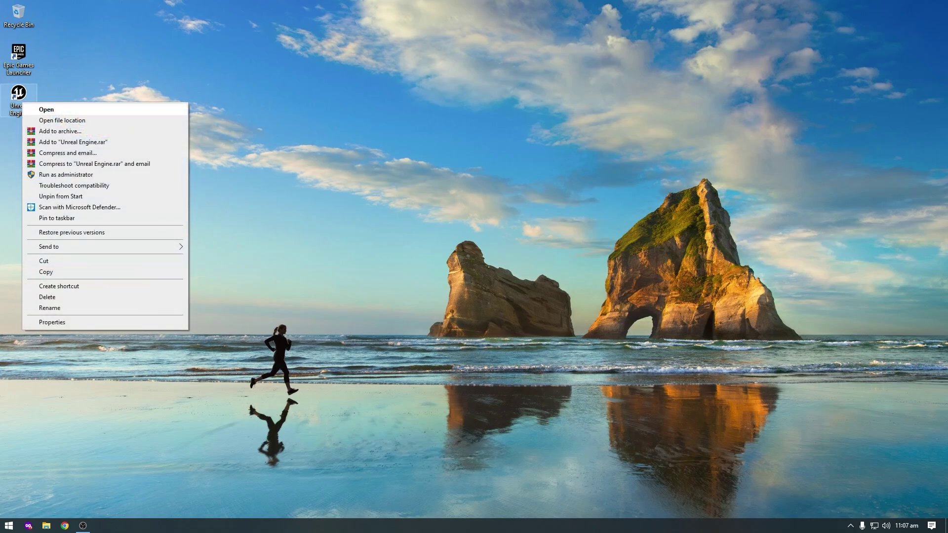
click(46, 109)
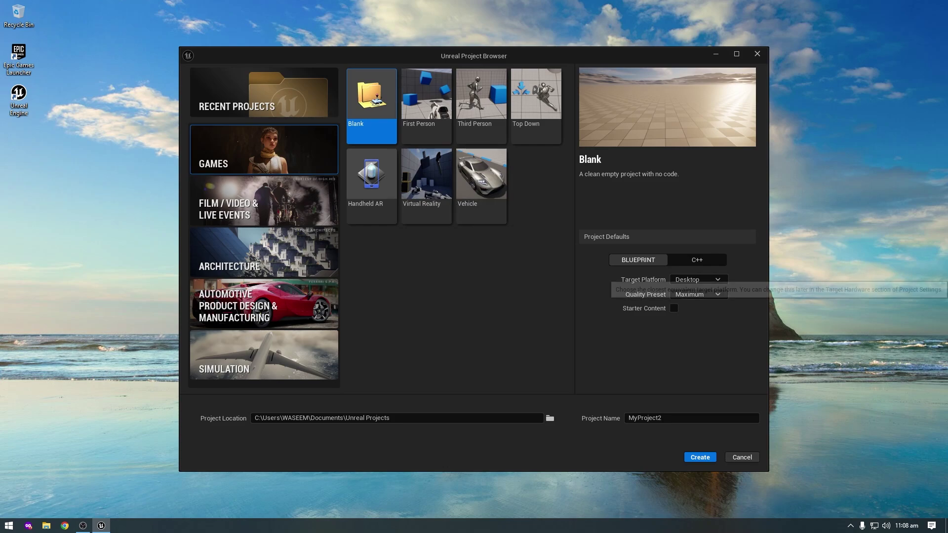
Step: Make the Blank game project a C++ project and start installing Visual Studio 2022
click(697, 260)
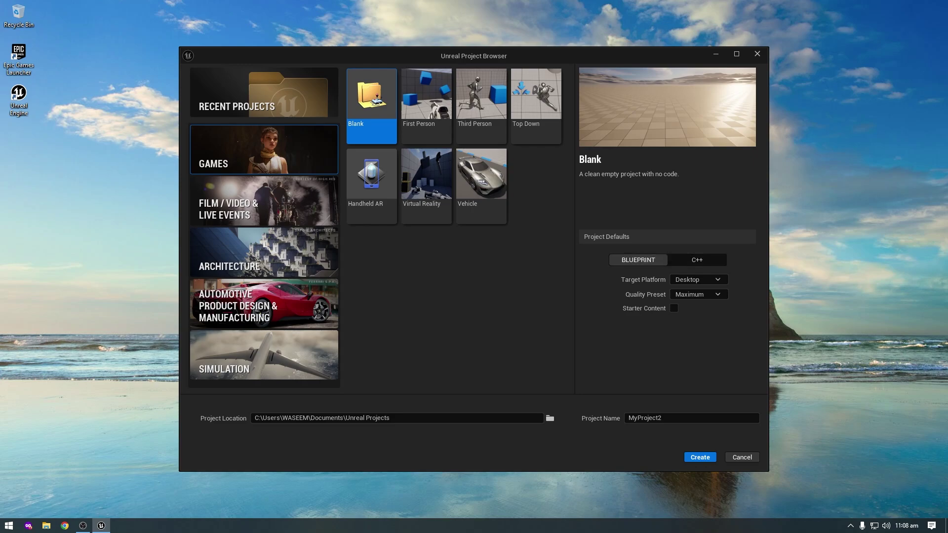
click(697, 261)
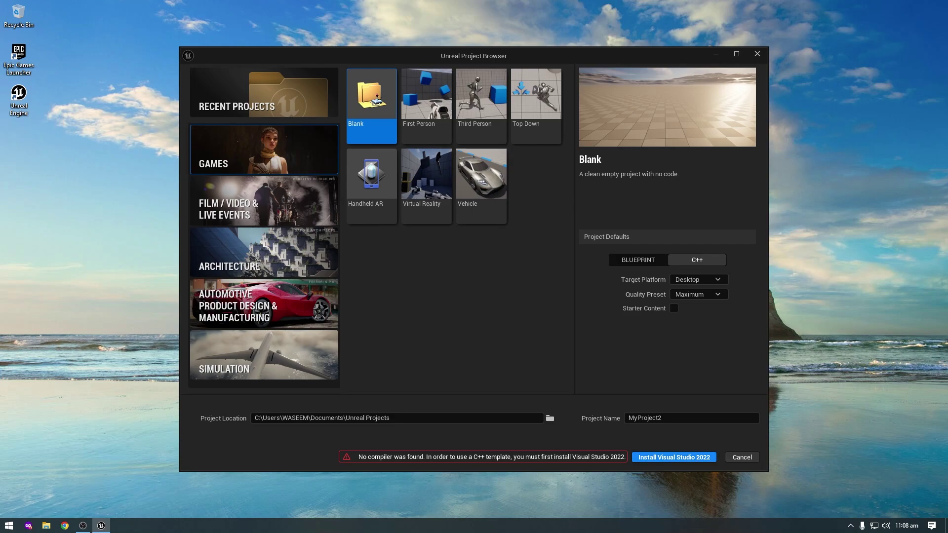
click(674, 457)
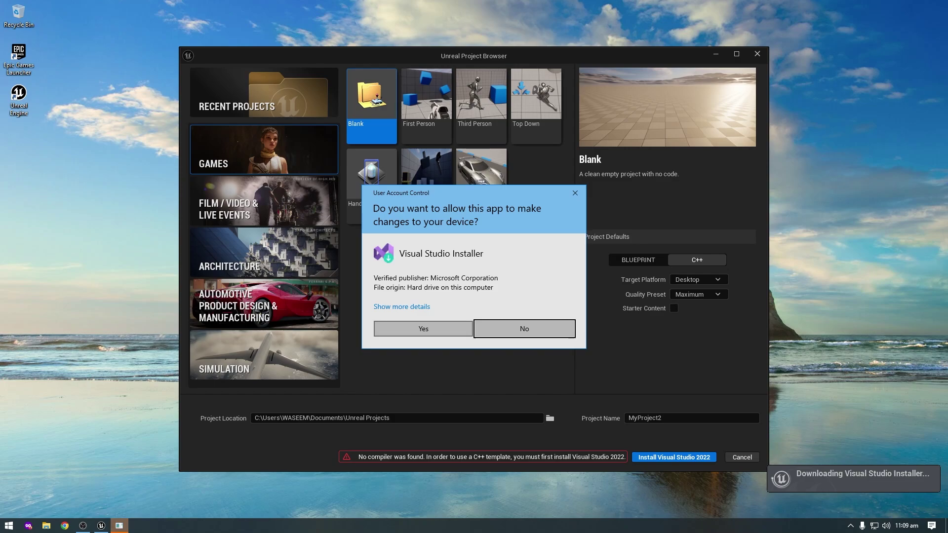
Step: Allow the Visual Studio Installer to make changes and continue past its privacy notice
click(423, 329)
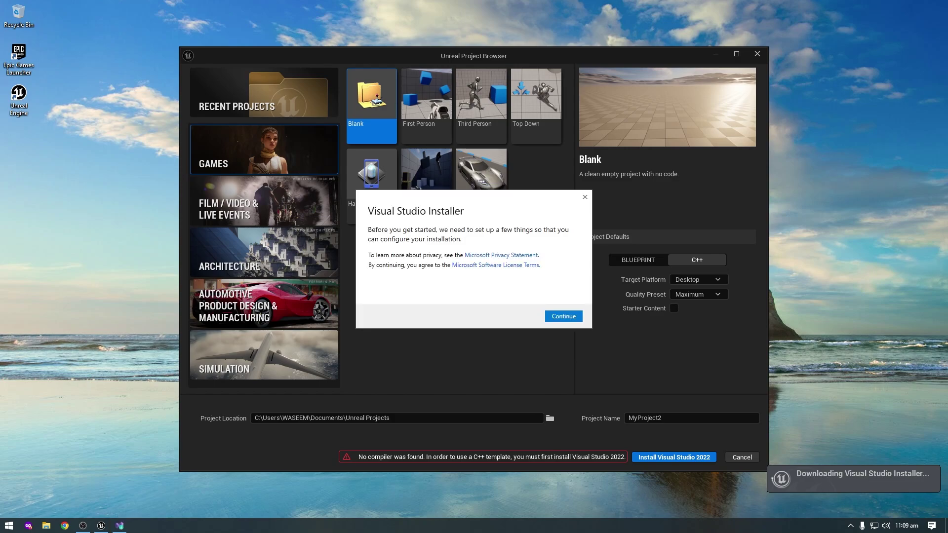
key(Return)
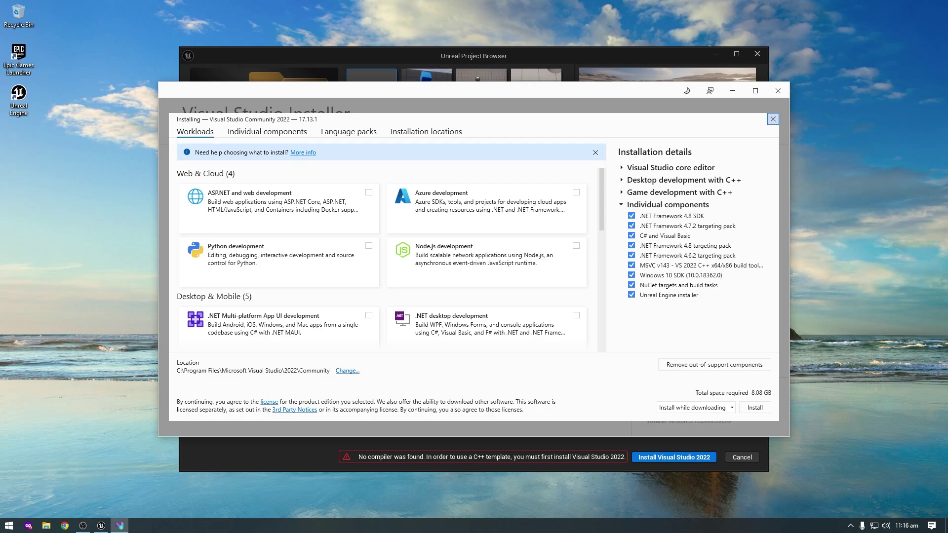
Step: Add the Desktop development with C++ and Game development with C++ workloads, then install Visual Studio Community 2022
scroll(390, 260, down, 5)
click(369, 251)
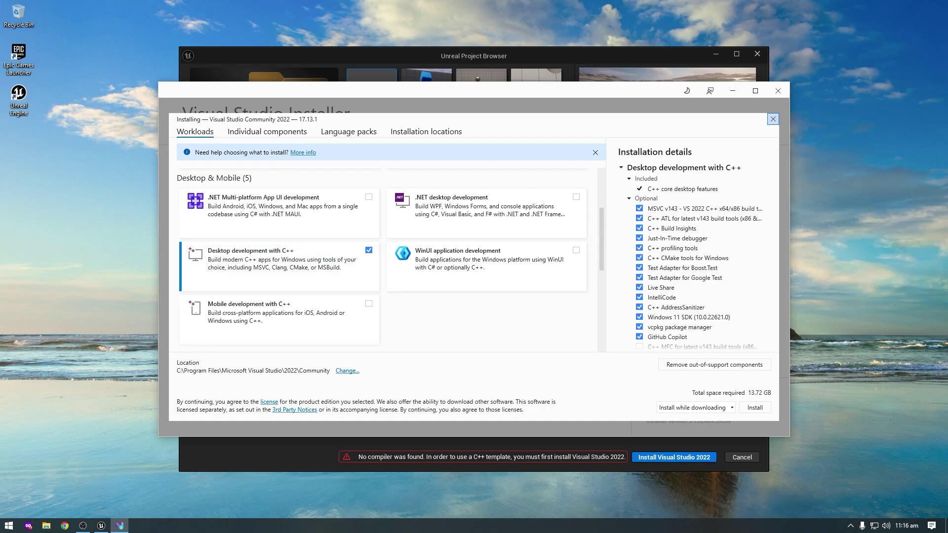
scroll(383, 259, down, 4)
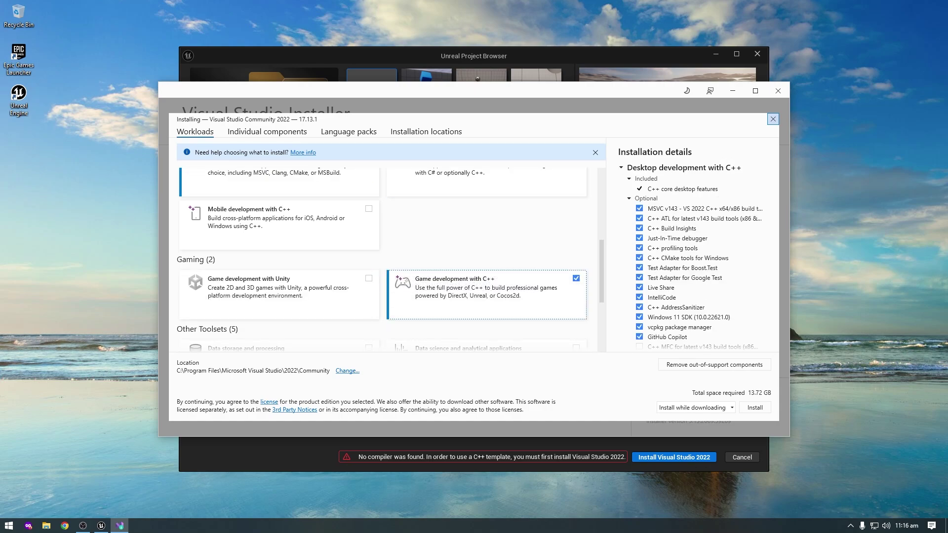
scroll(390, 259, down, 3)
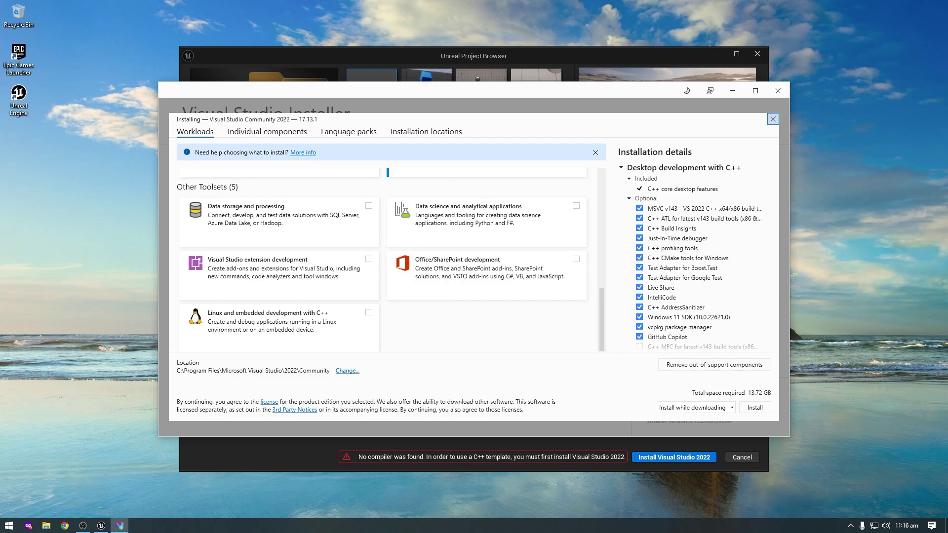
key(Return)
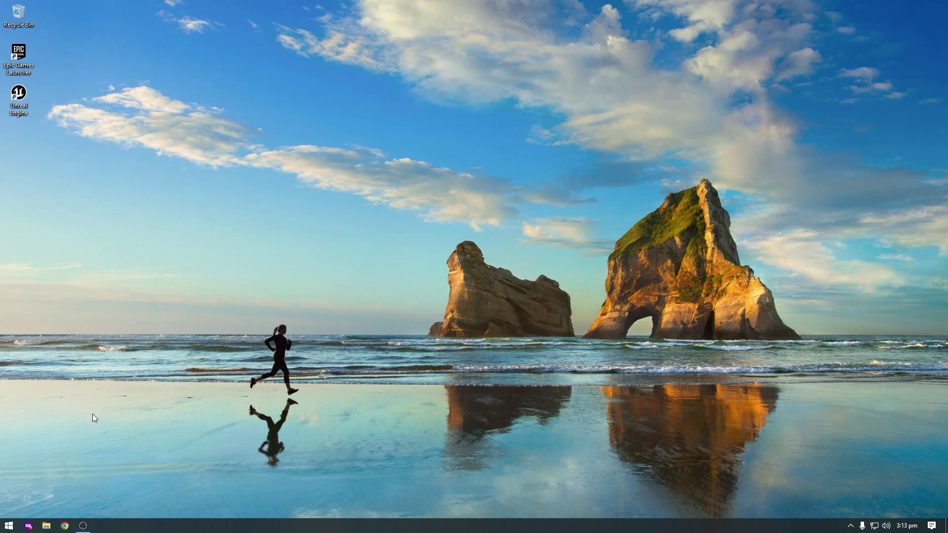
Step: Go to google.com in a private Firefox window
click(29, 525)
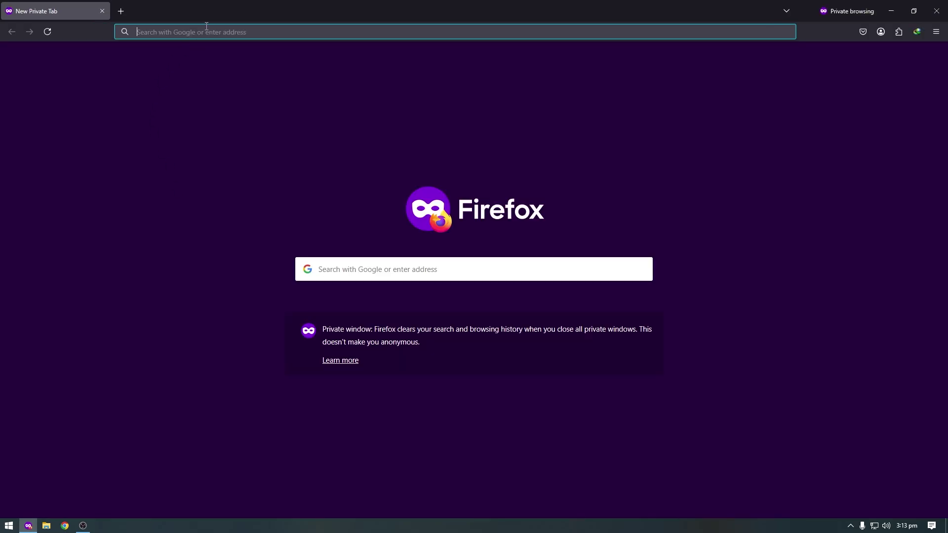
text(google.com)
key(Return)
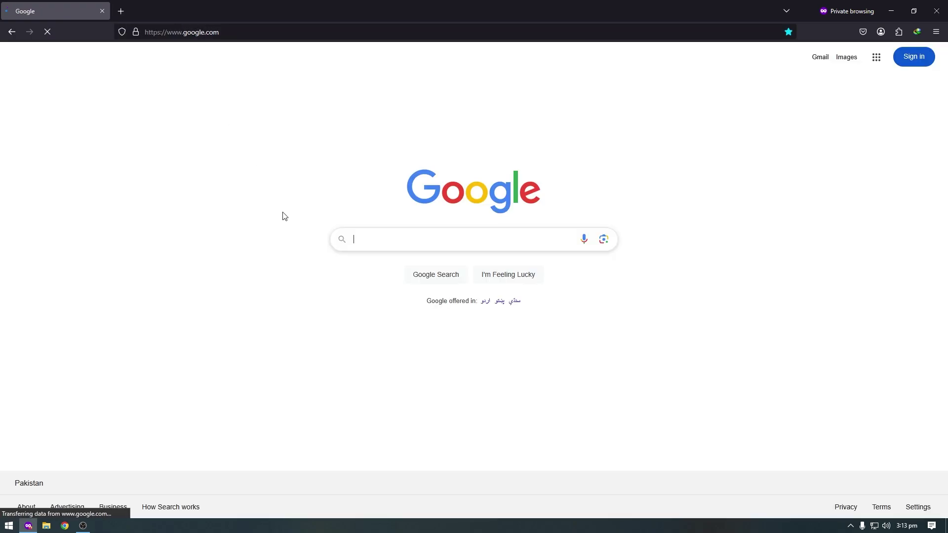
Step: Search 'rider for unreal engine' and open JetBrains' Rider for Unreal Engine page
click(389, 241)
text(r)
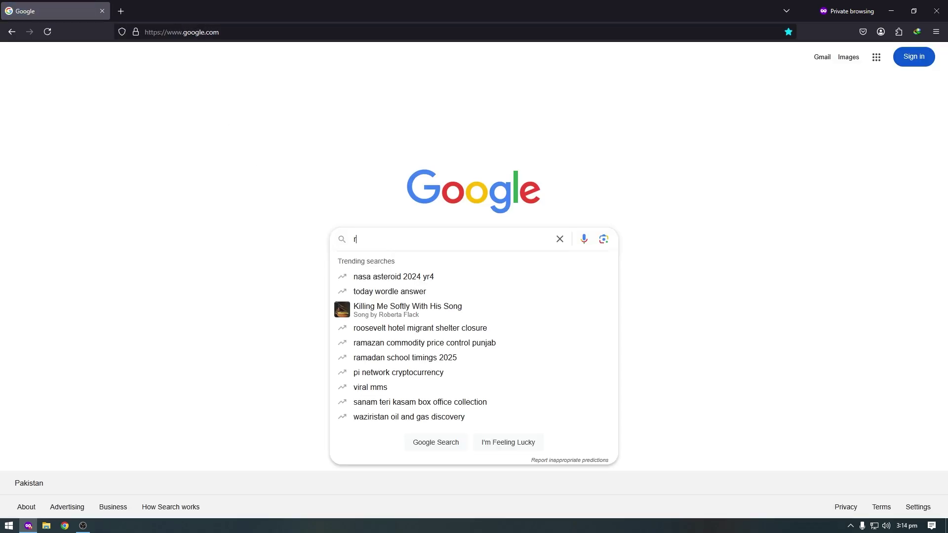
text(ider for unreal negi)
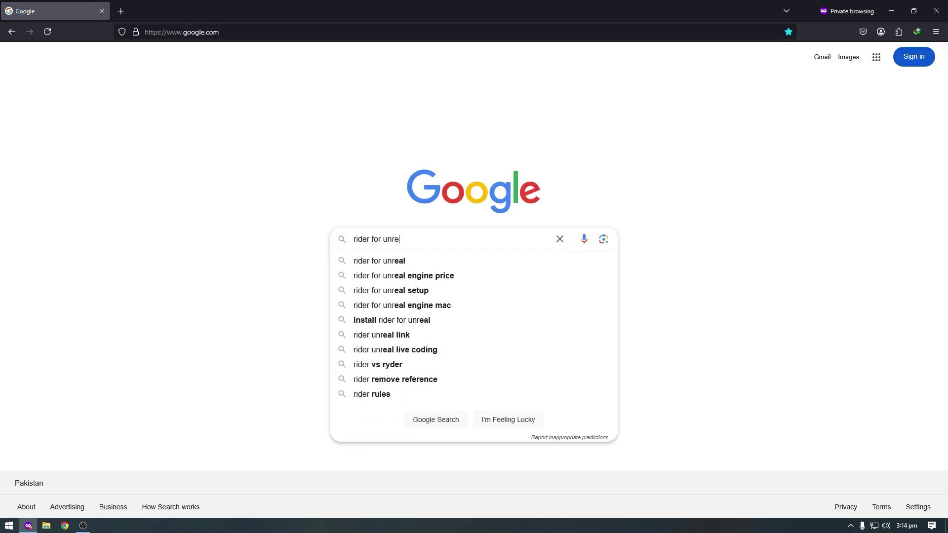
key(BackSpace)
key(BackSpace)
key(BackSpace)
key(BackSpace)
text(engine)
key(Return)
click(157, 144)
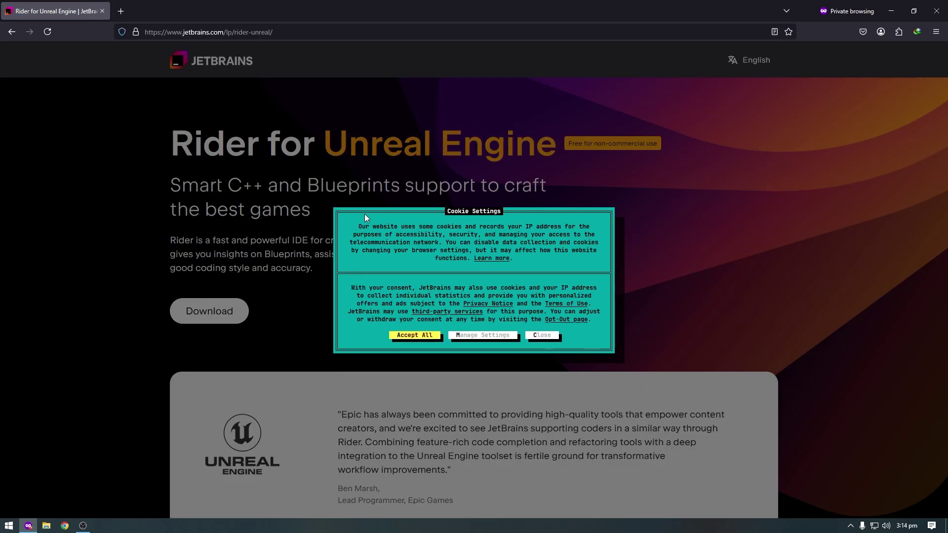
Step: Accept cookies and start downloading the Windows installer JetBrains.Rider-2024.3.5.exe (1.44 GB)
click(433, 336)
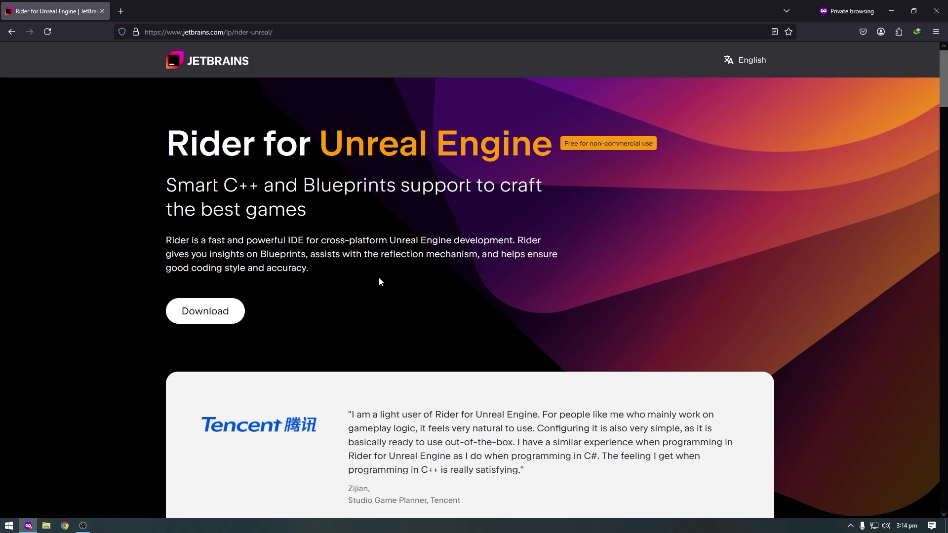
click(211, 320)
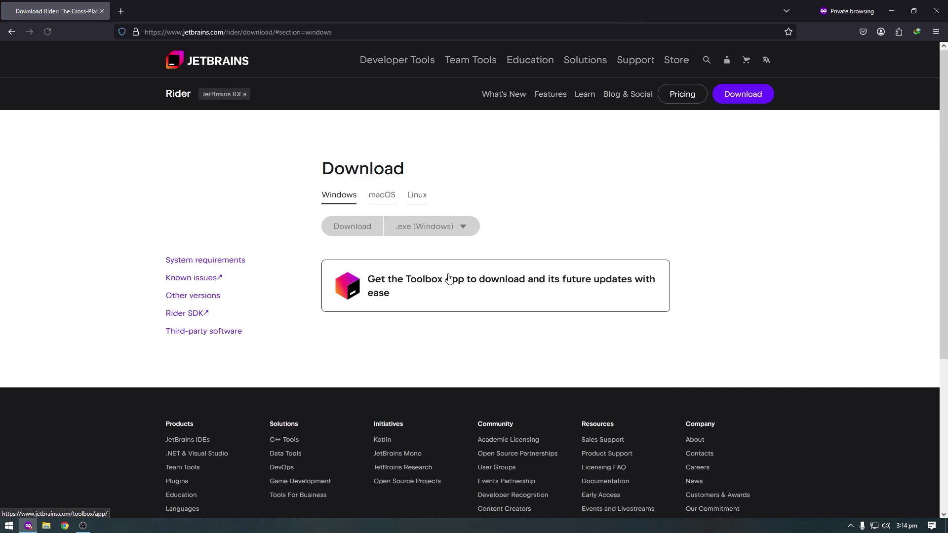
click(350, 229)
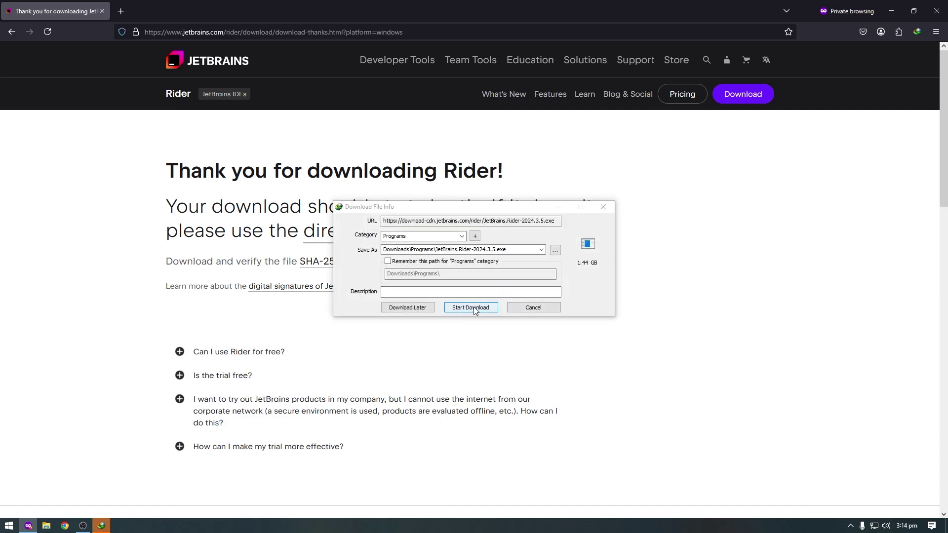
click(533, 307)
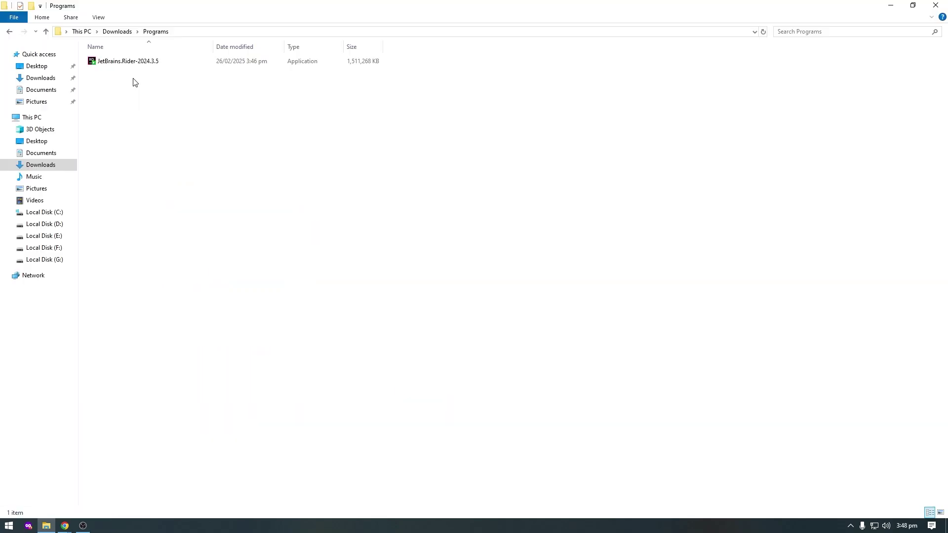
Step: Run JetBrains.Rider-2024.3.5 from Downloads\Programs and allow it to make changes
right_click(134, 79)
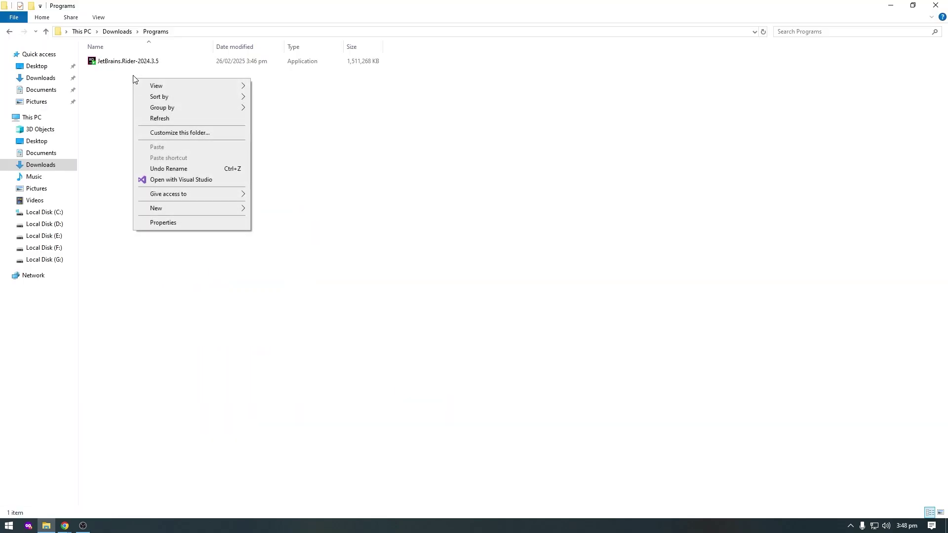
right_click(130, 60)
click(158, 70)
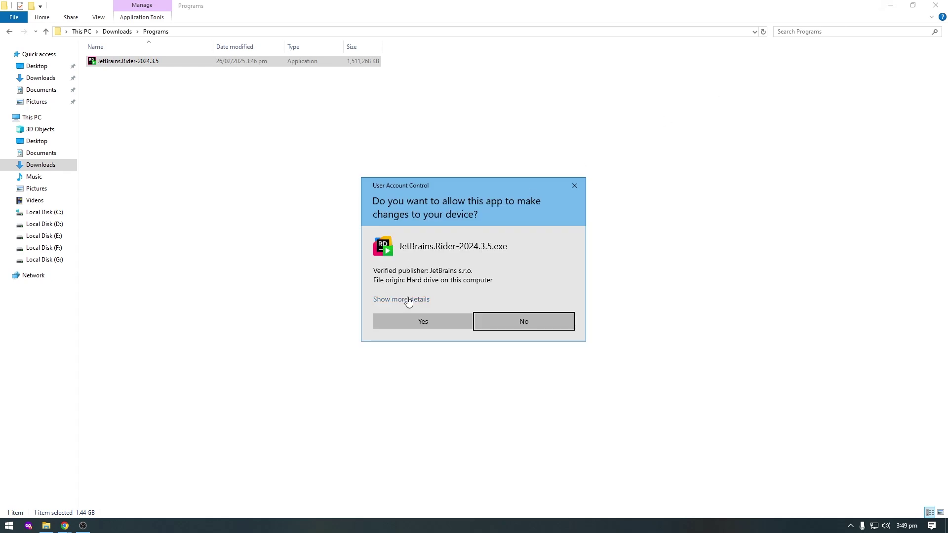
click(432, 321)
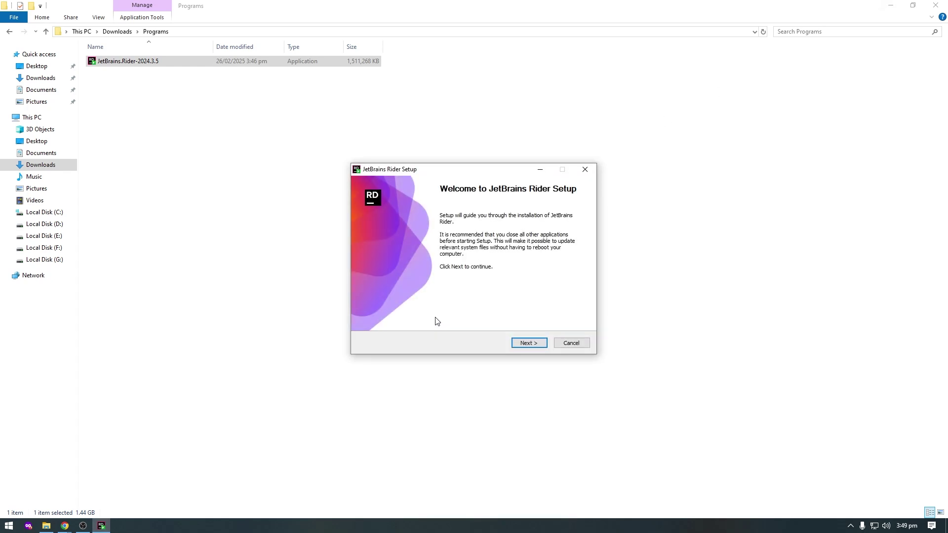
Step: Install Rider 2024.3.5 into the default C:\Program Files\JetBrains folder and finish with Rider launching
click(530, 343)
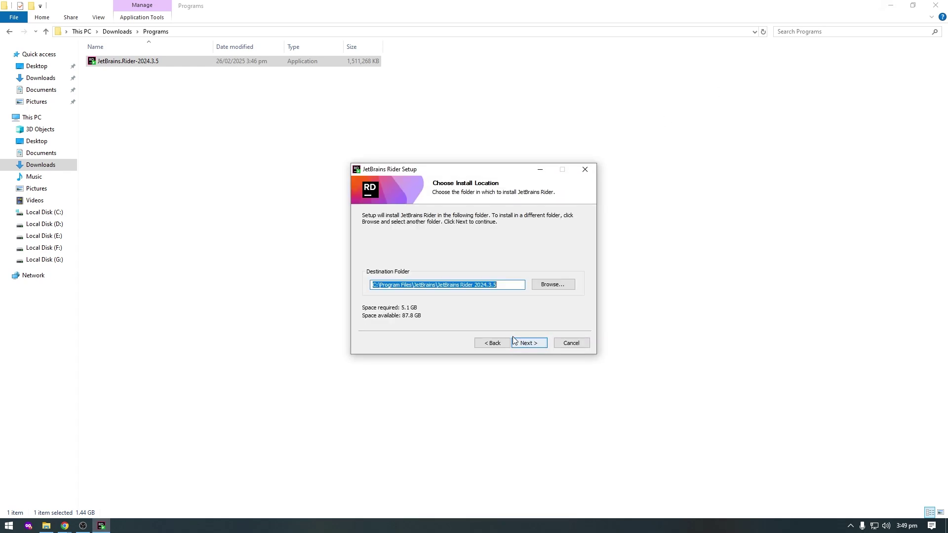
drag(509, 285, 359, 285)
click(374, 288)
drag(499, 287, 365, 288)
click(532, 344)
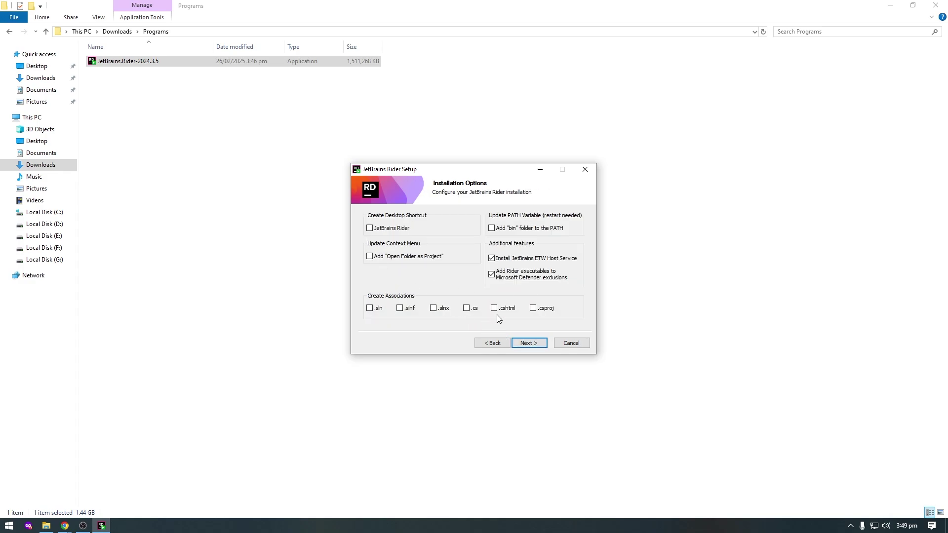
click(528, 344)
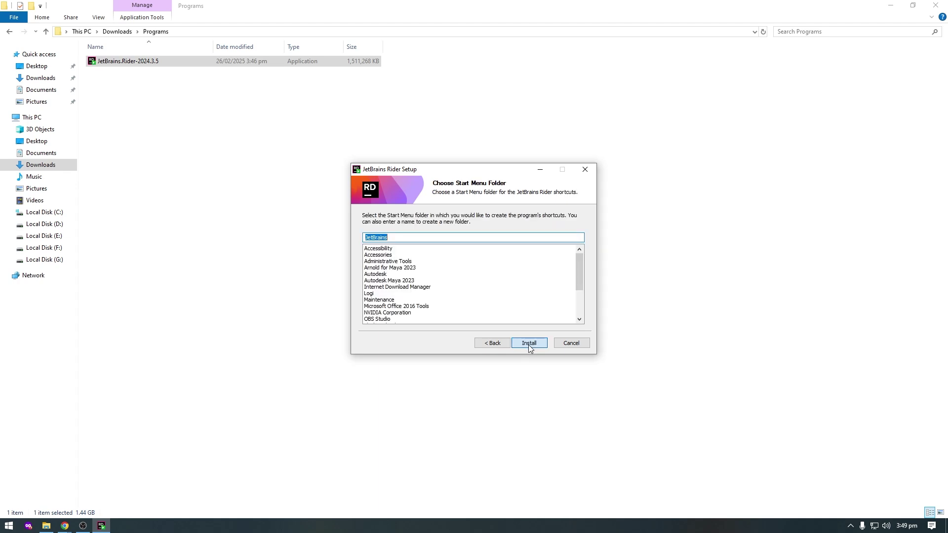
click(528, 343)
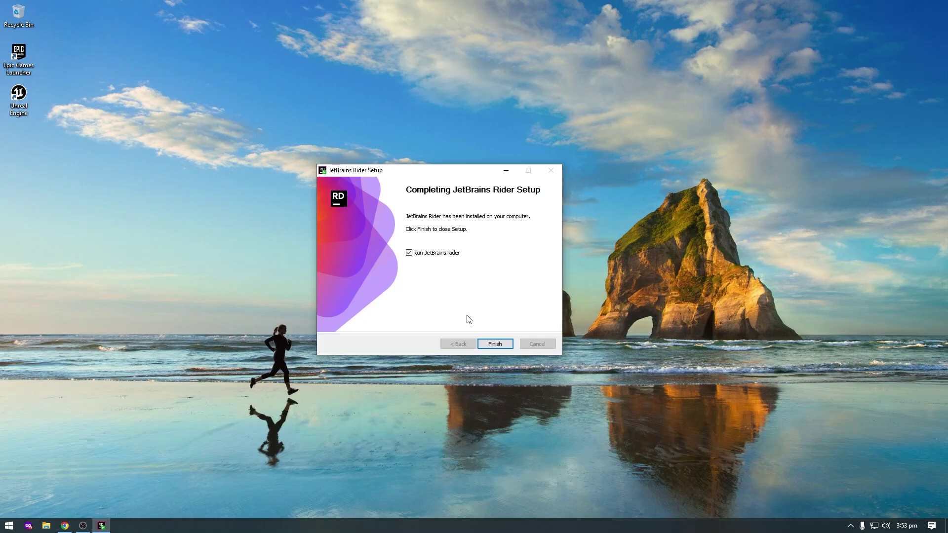
click(494, 346)
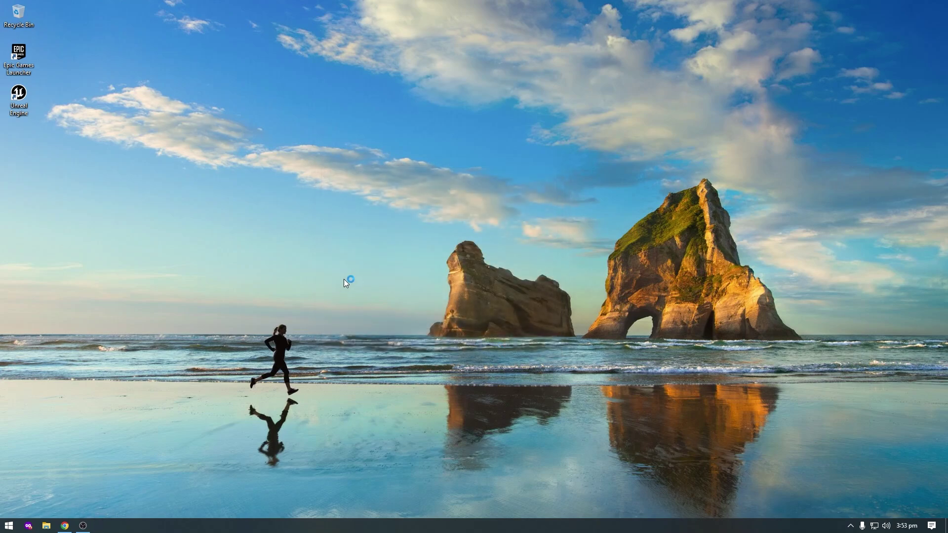
Step: Accept Rider's user agreement and choose Send Anonymous Statistics
click(372, 337)
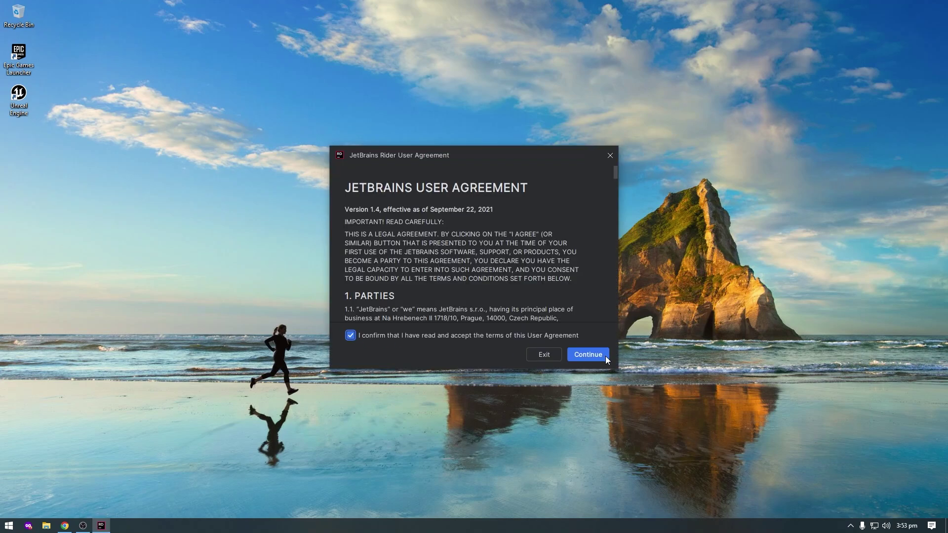
click(597, 357)
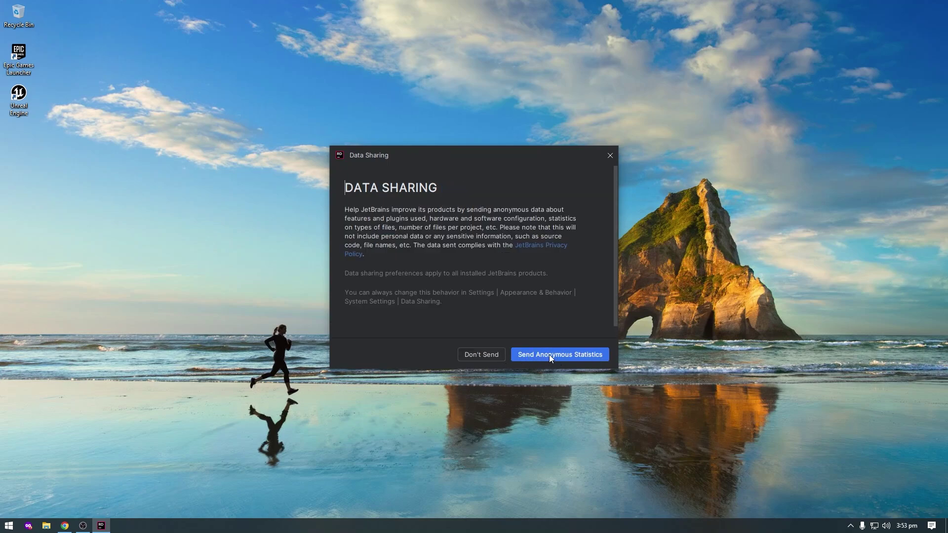
click(567, 354)
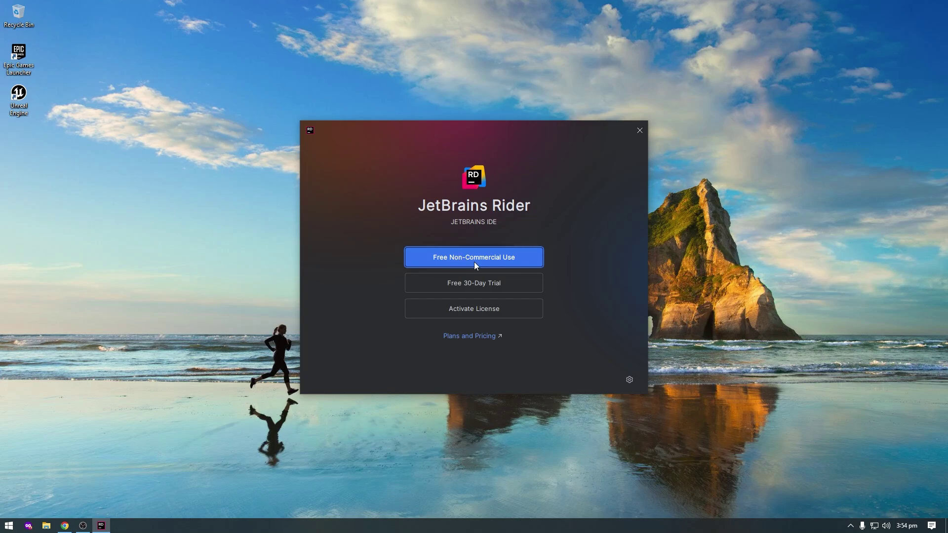
Step: Pick Free Non-Commercial Use and log in for non-commercial use in the browser
click(498, 261)
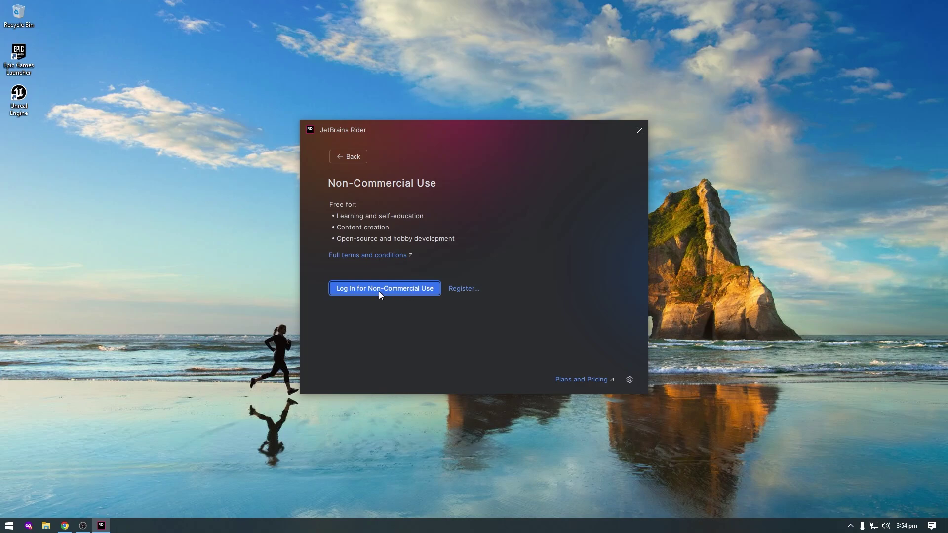
click(401, 292)
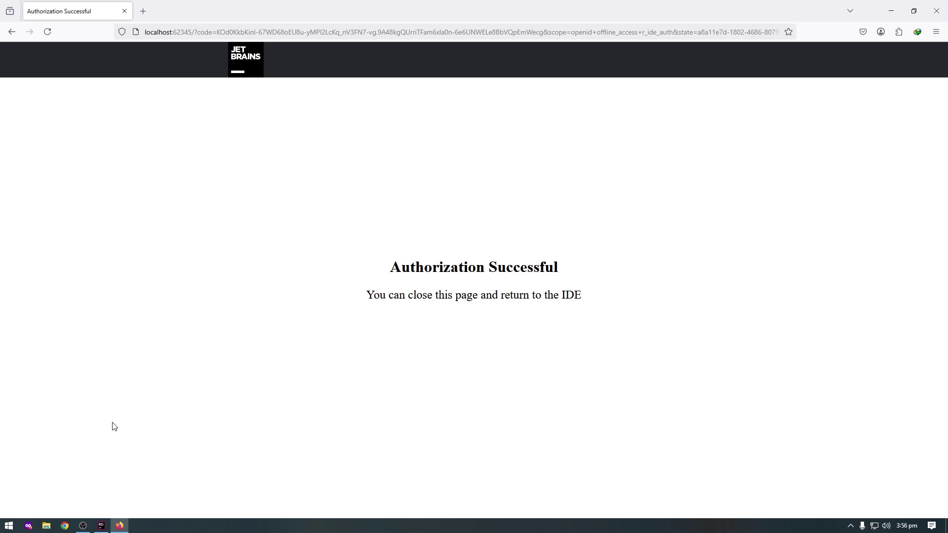
Step: Agree to Rider's non-commercial use terms and start the free non-commercial licence
click(101, 526)
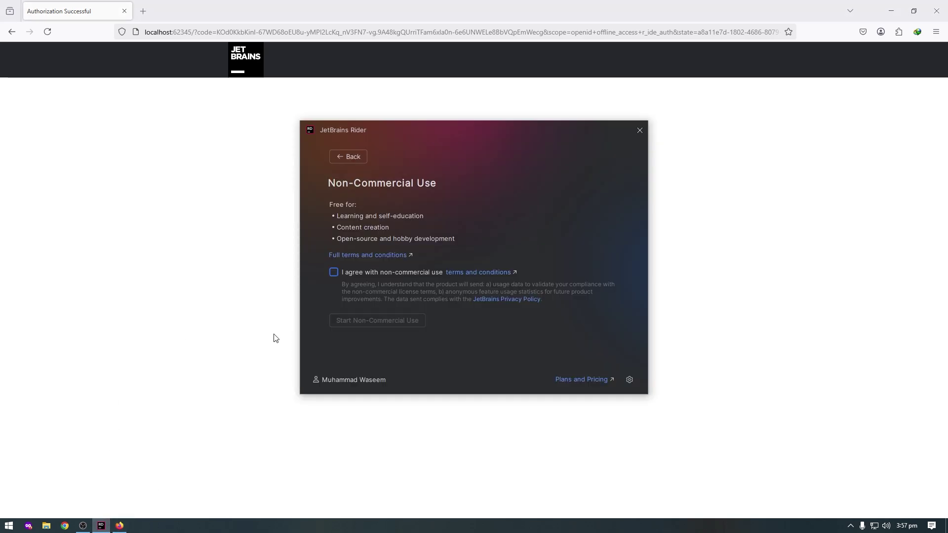
click(334, 273)
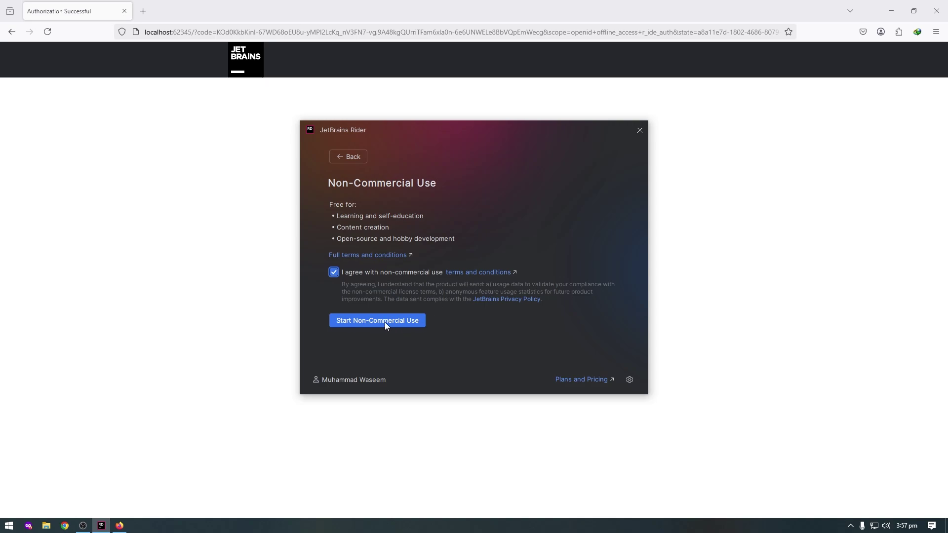
click(406, 321)
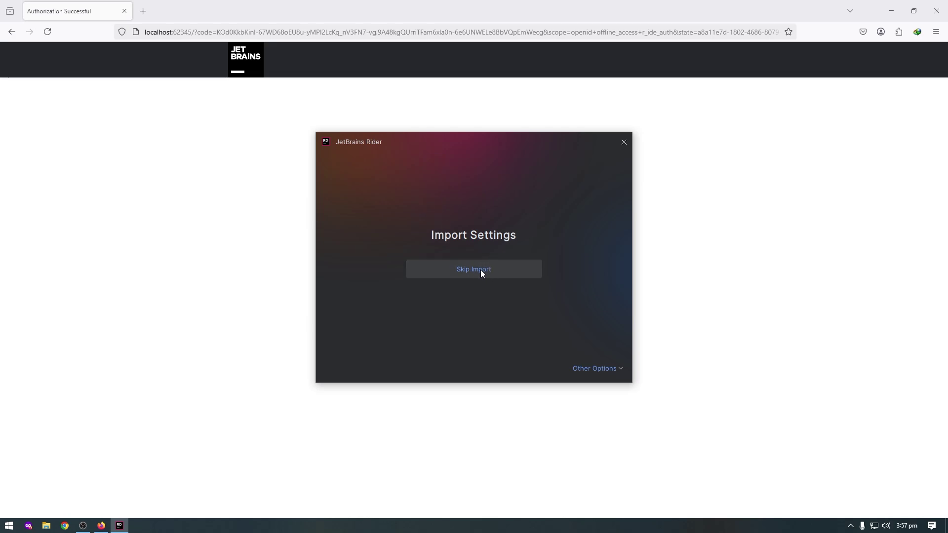
Step: Skip settings import and accept the default Rider theme, Visual Studio keymap and no plugins
click(480, 270)
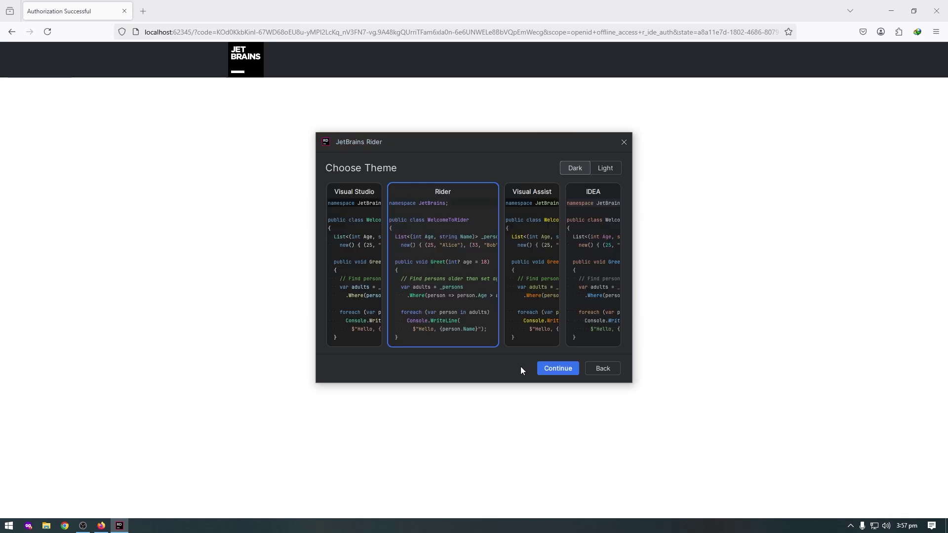
click(554, 371)
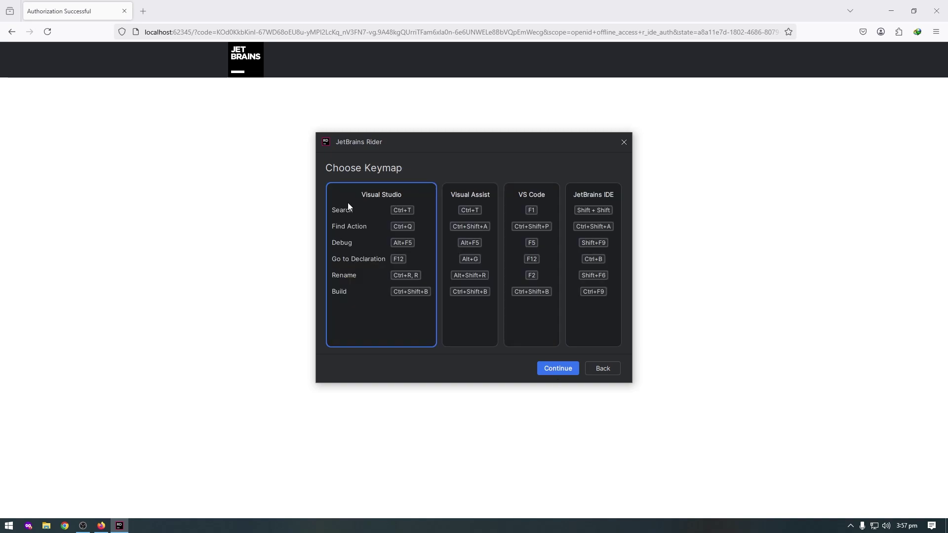
click(559, 372)
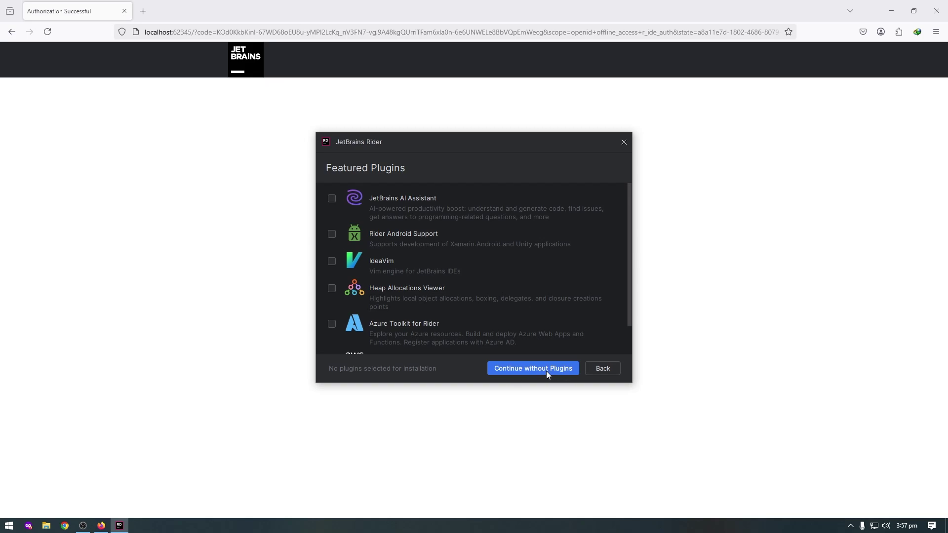
click(545, 369)
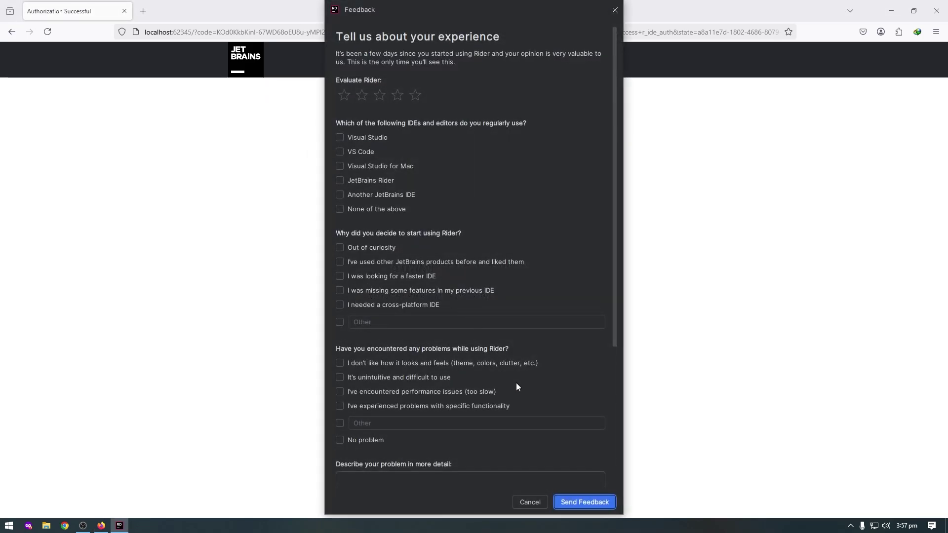
Step: Cancel the Rider Feedback survey, then close Rider's Welcome window and Firefox
scroll(533, 419, down, 3)
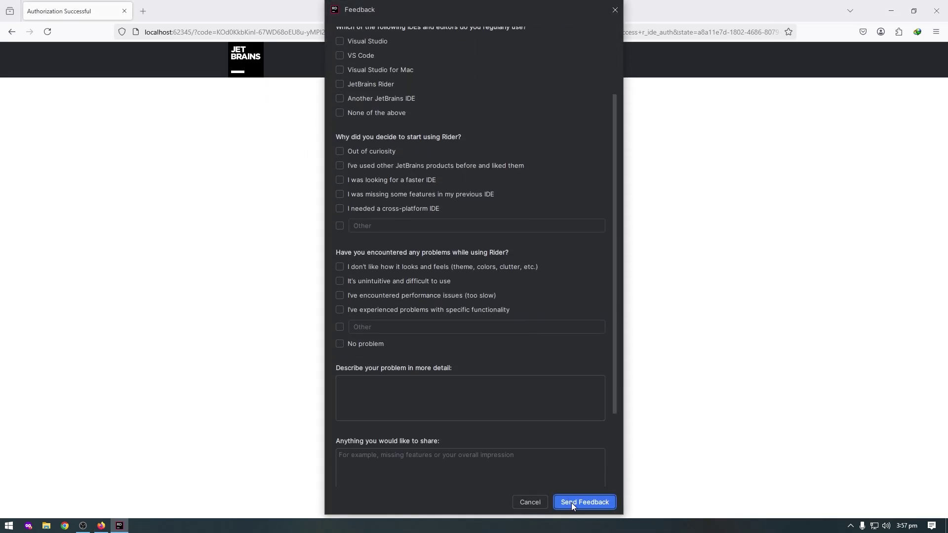
click(530, 502)
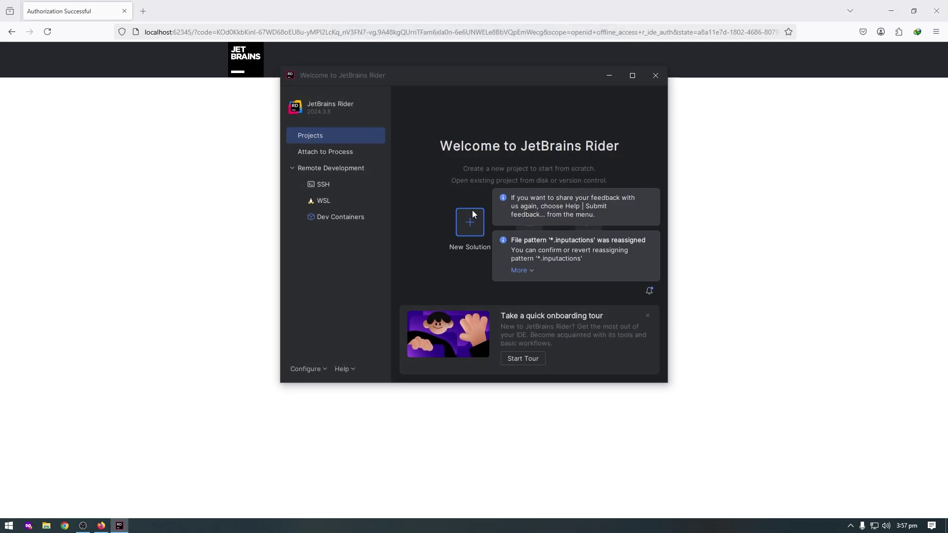
click(632, 75)
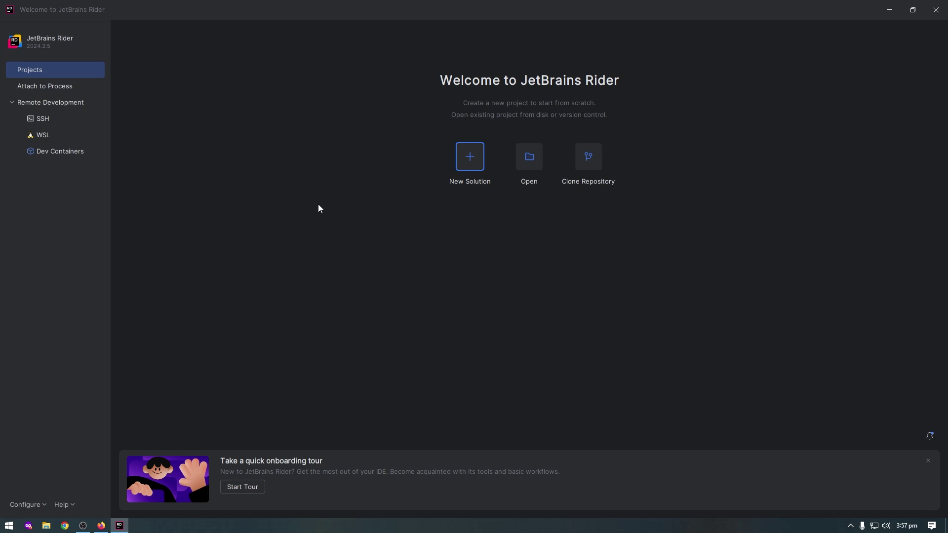
click(938, 13)
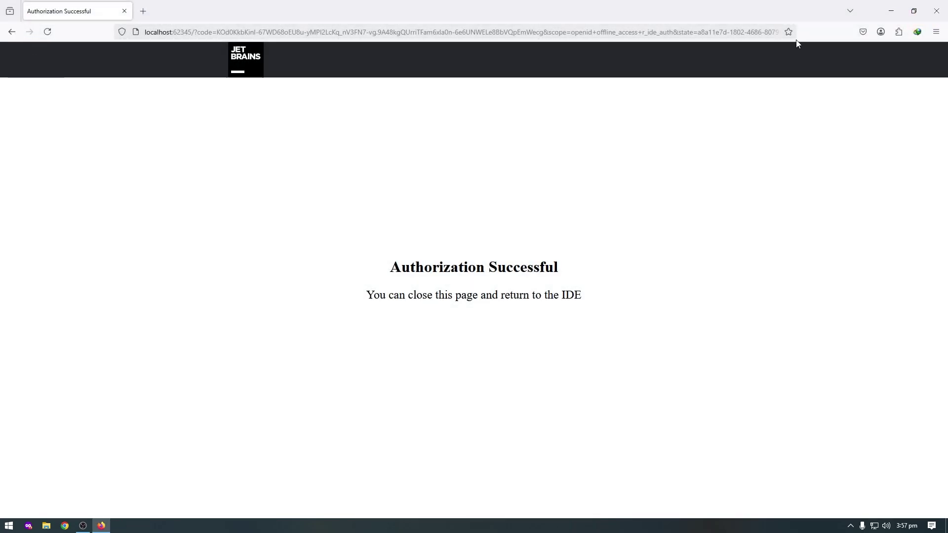
click(938, 9)
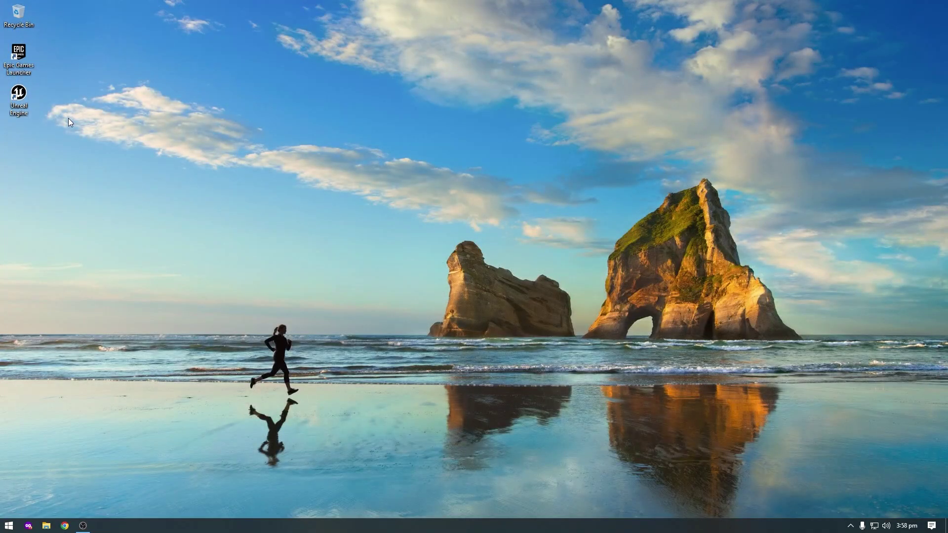
Step: Launch Unreal Engine and create a Blank C++ game project named 'Shooter'
right_click(22, 102)
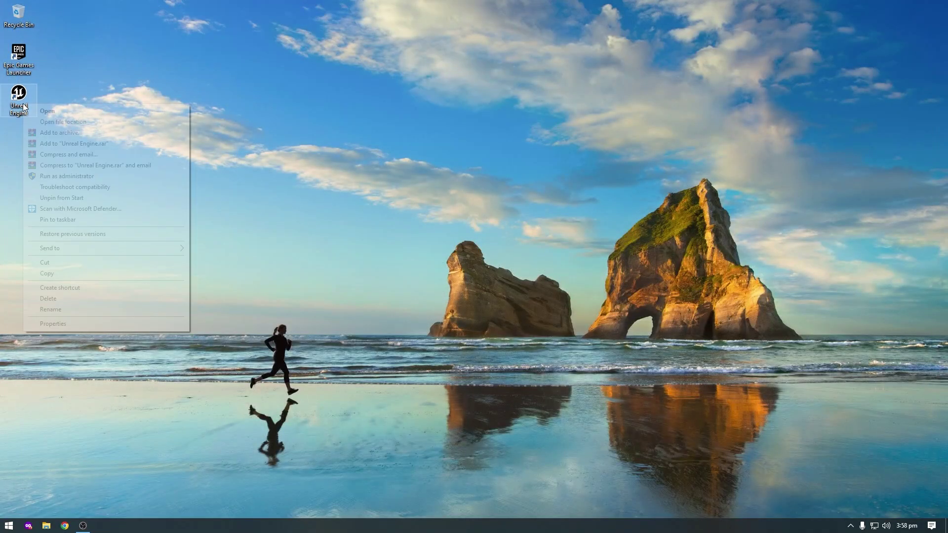
click(54, 112)
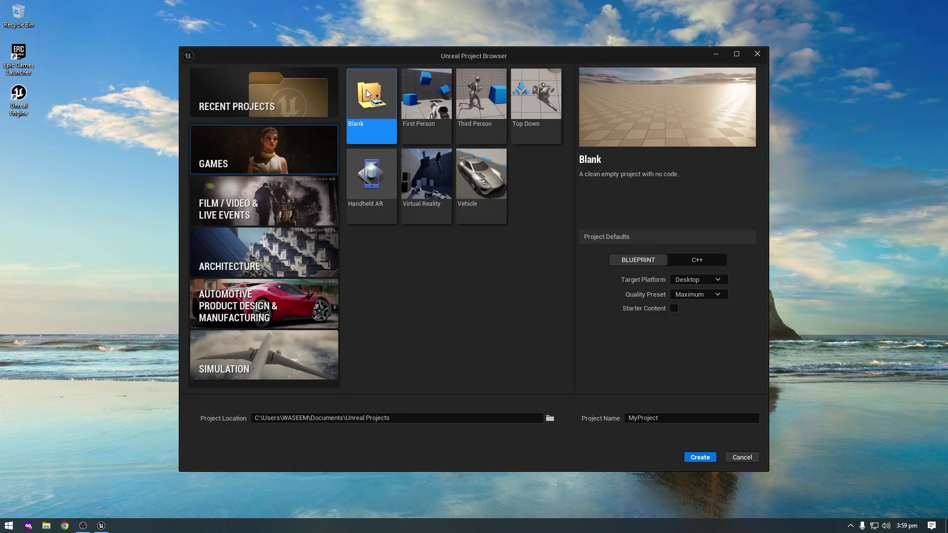
click(710, 262)
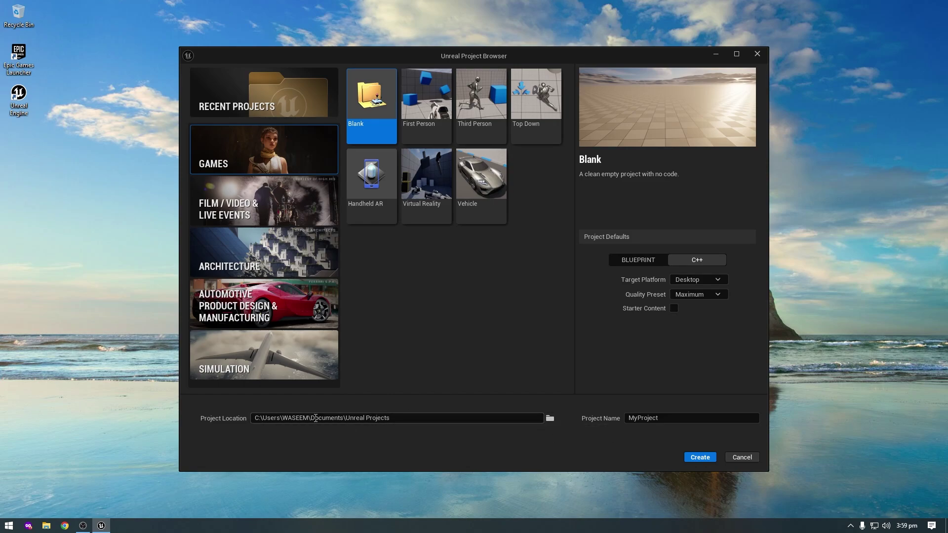
click(627, 420)
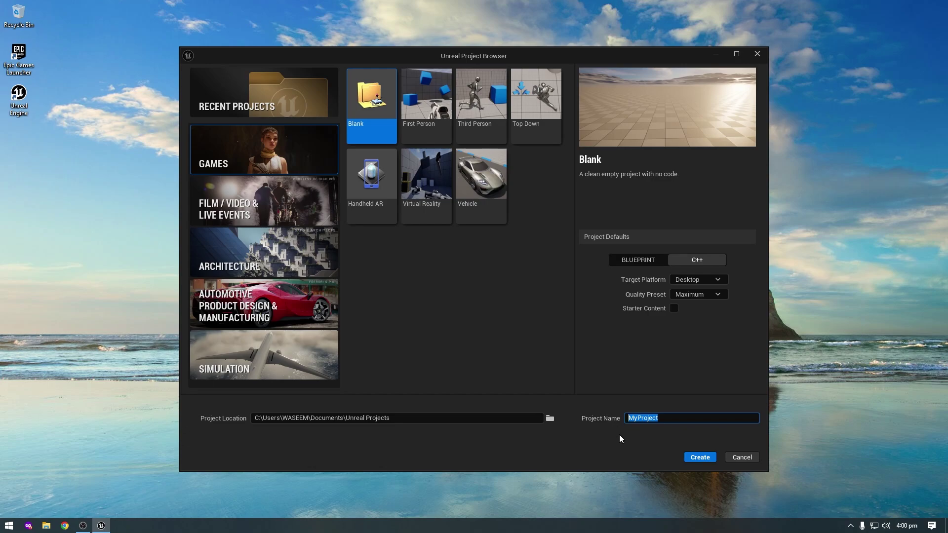
text(Shooter)
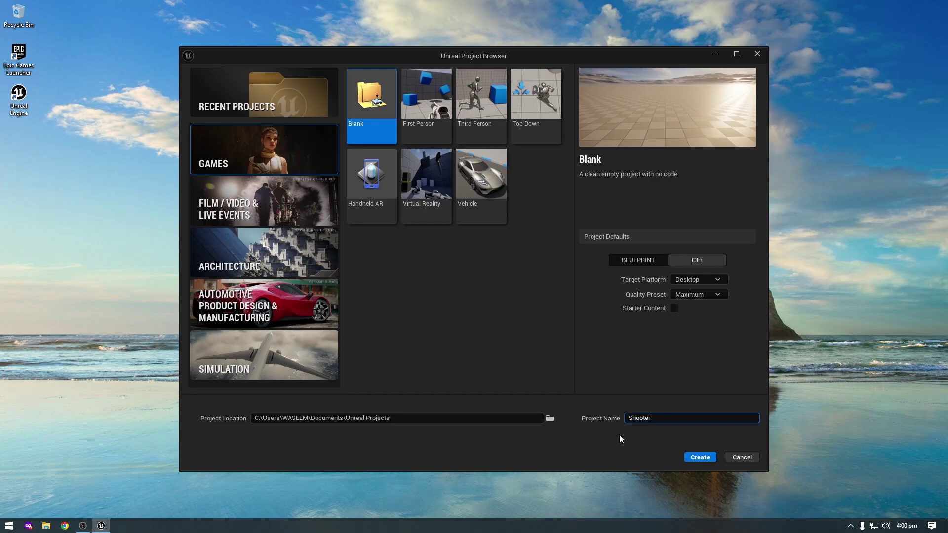
click(700, 458)
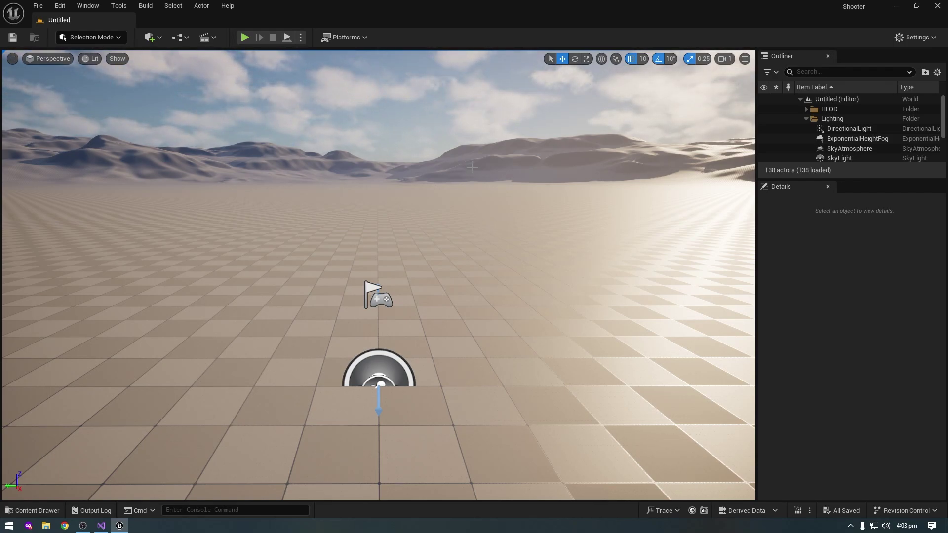
Step: Skip the Visual Studio sign-in and start it with the Dark theme, opening the Shooter solution
click(101, 525)
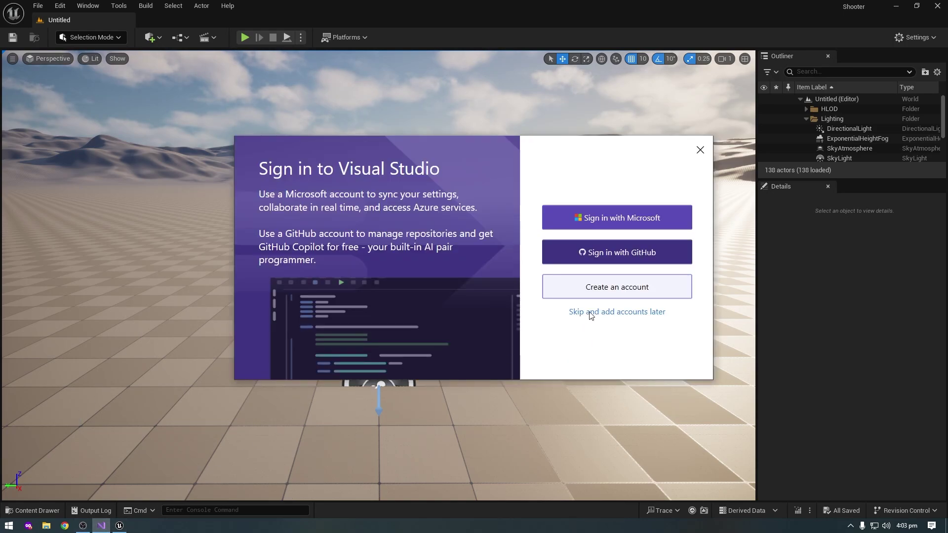
click(648, 315)
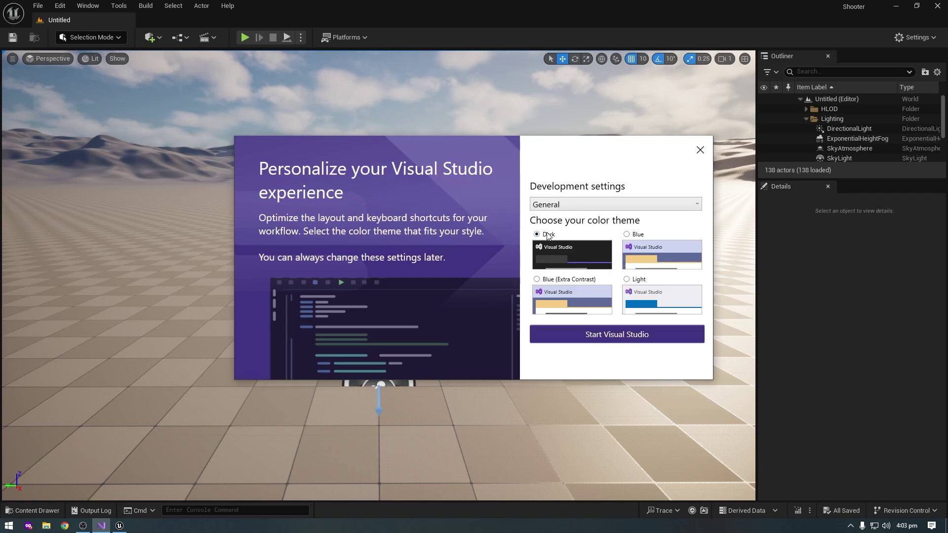
click(625, 336)
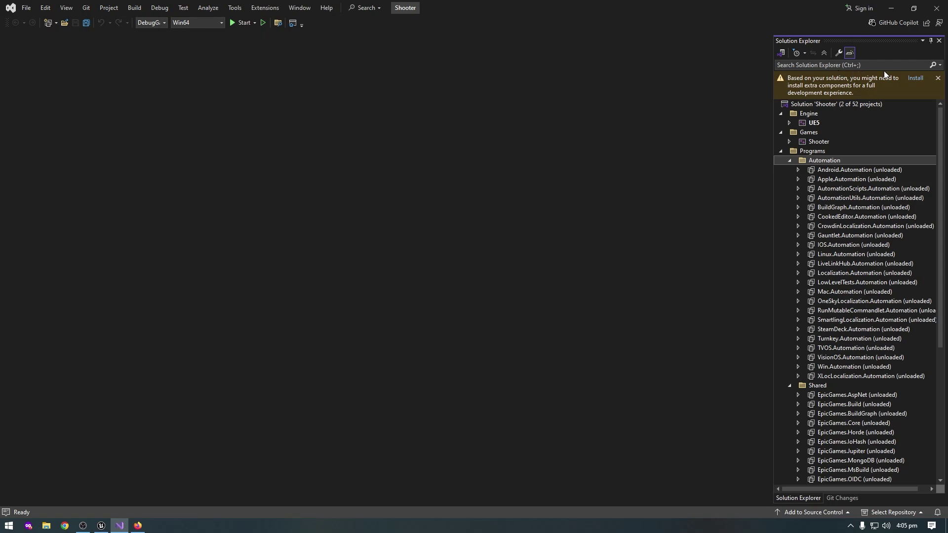
Step: Install the suggested .NET desktop development workload and MSVC v143 tools, then close Visual Studio
click(916, 79)
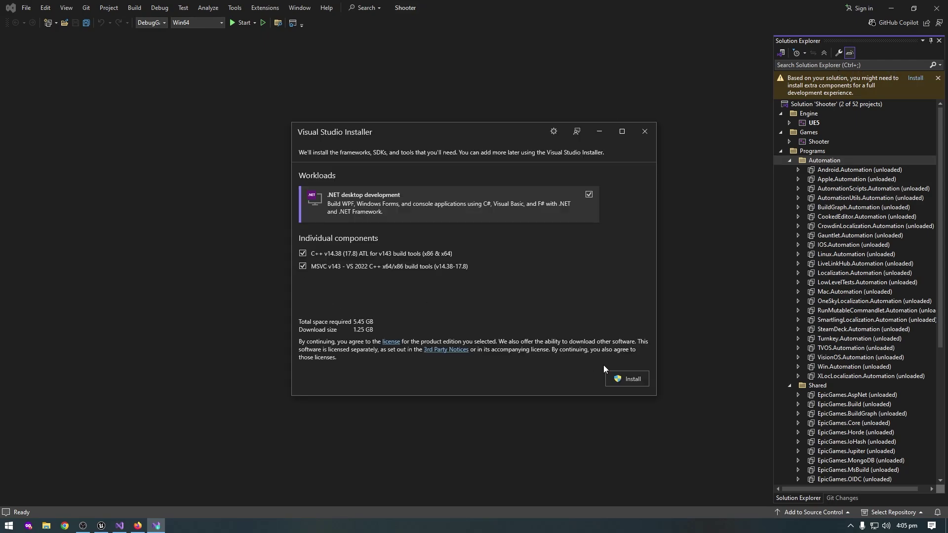
click(630, 380)
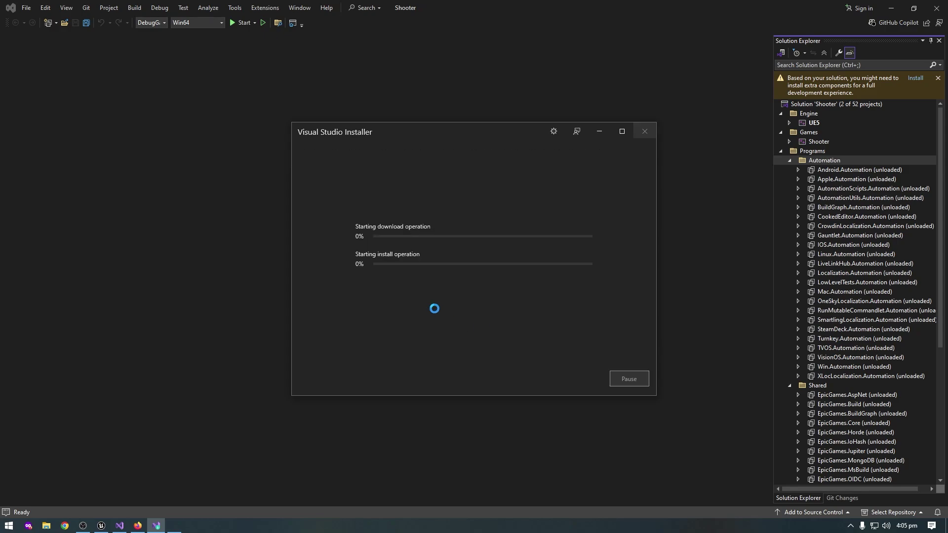
click(423, 330)
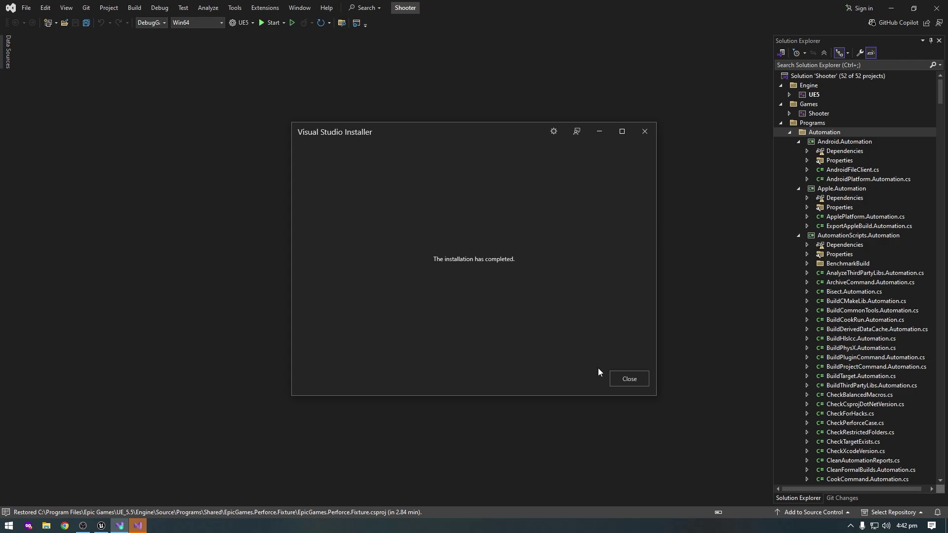
click(630, 379)
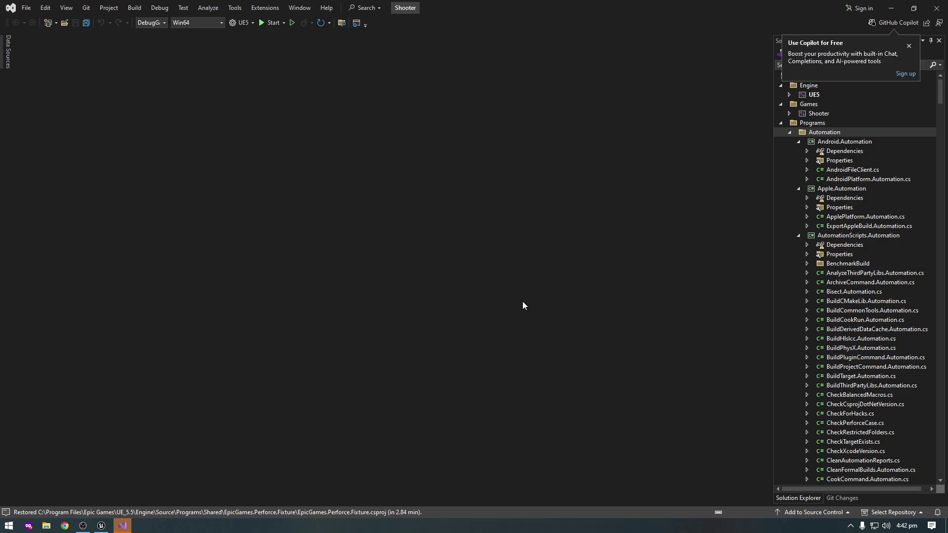
click(935, 10)
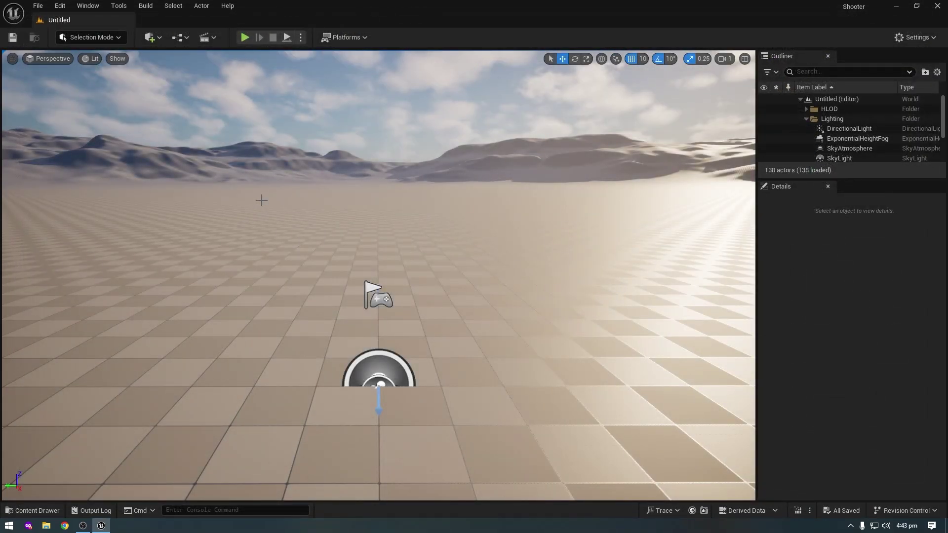
Step: Set Editor Preferences > Source Code Editor to Rider Uproject and restart the editor
click(63, 6)
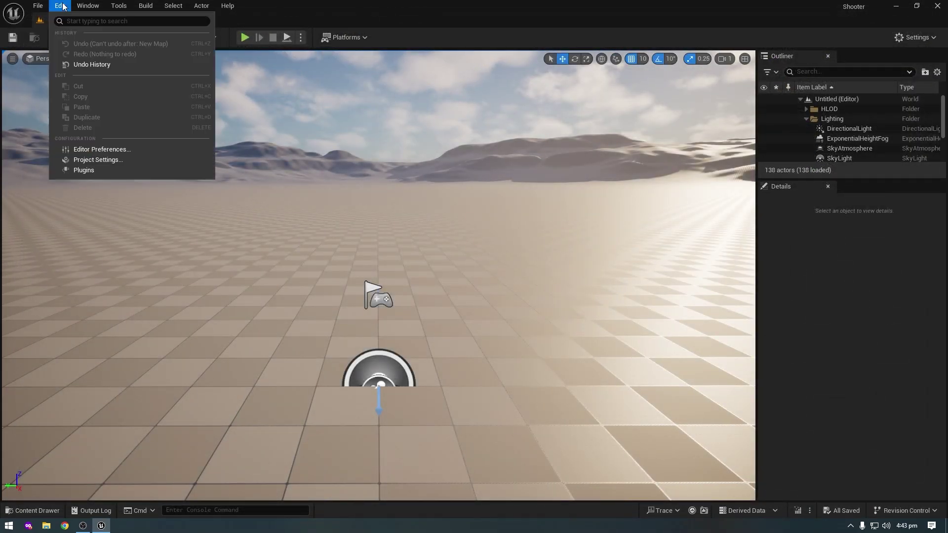
click(101, 150)
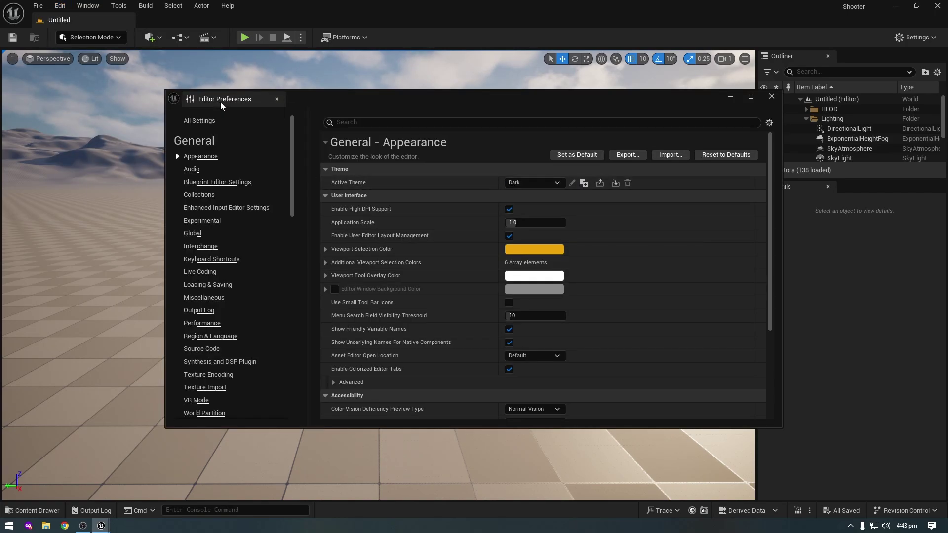
drag(221, 105, 174, 20)
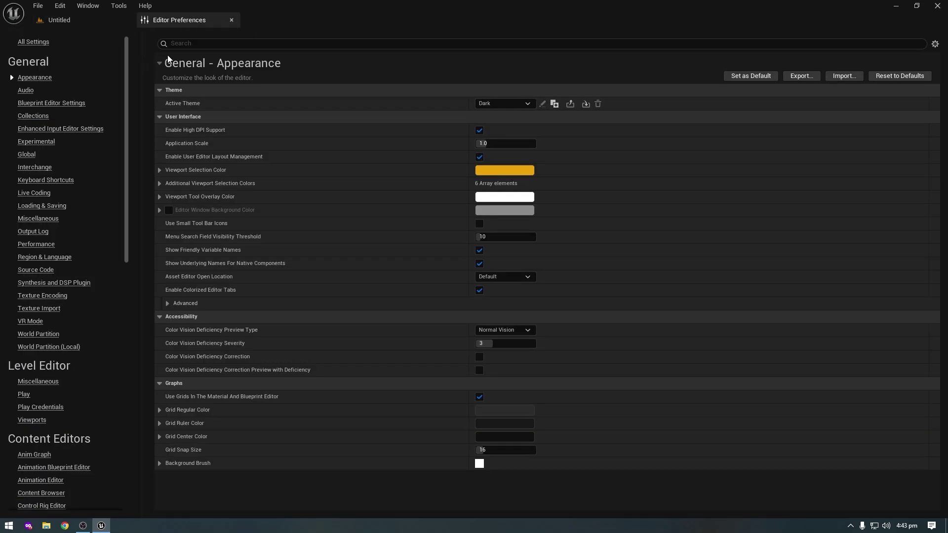
click(43, 270)
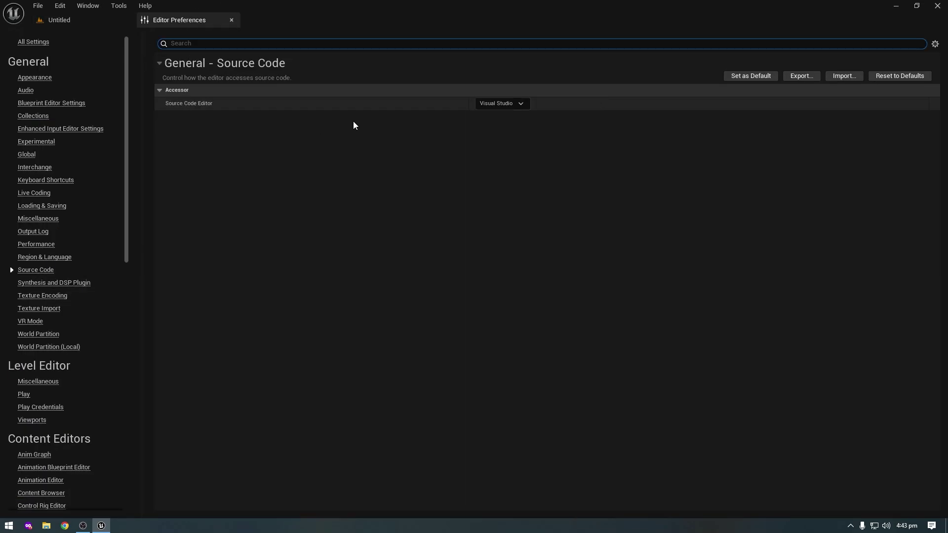
click(503, 104)
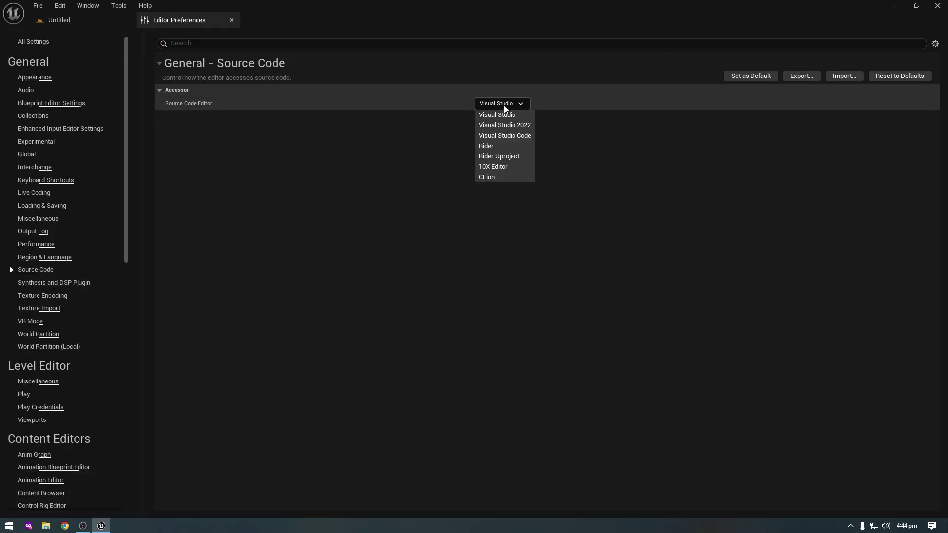
click(508, 157)
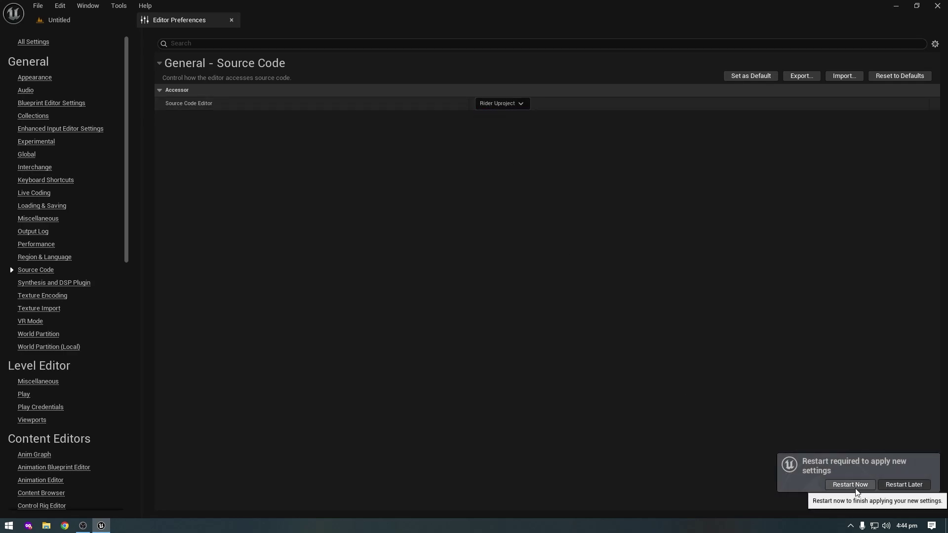
click(850, 485)
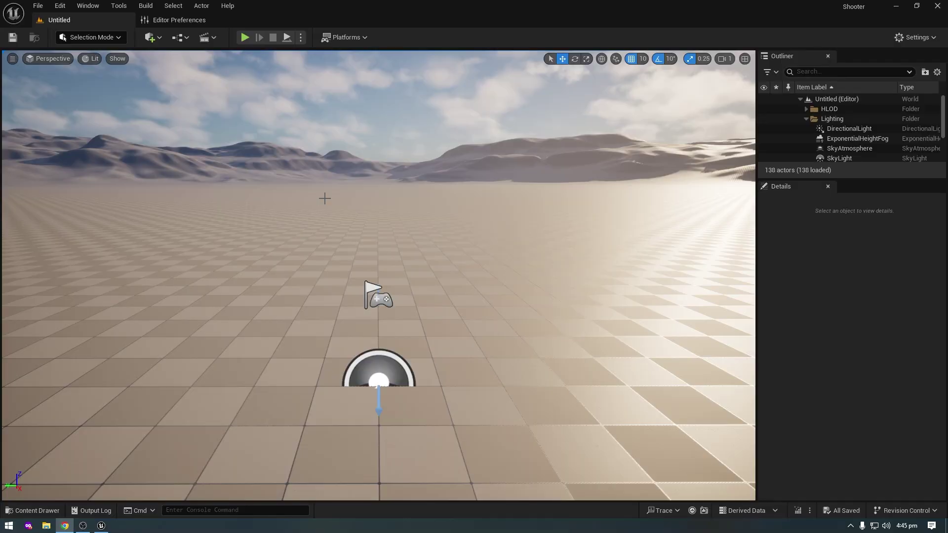